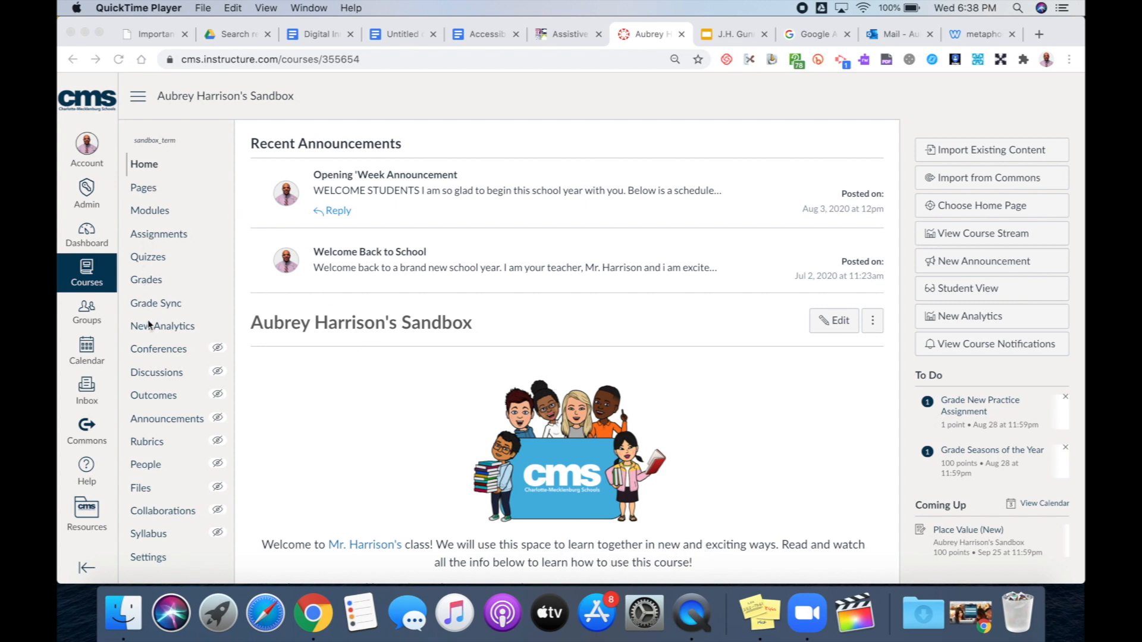
Open the course's rubrics and start a new rubric titled "Assignment".
click(146, 445)
click(147, 445)
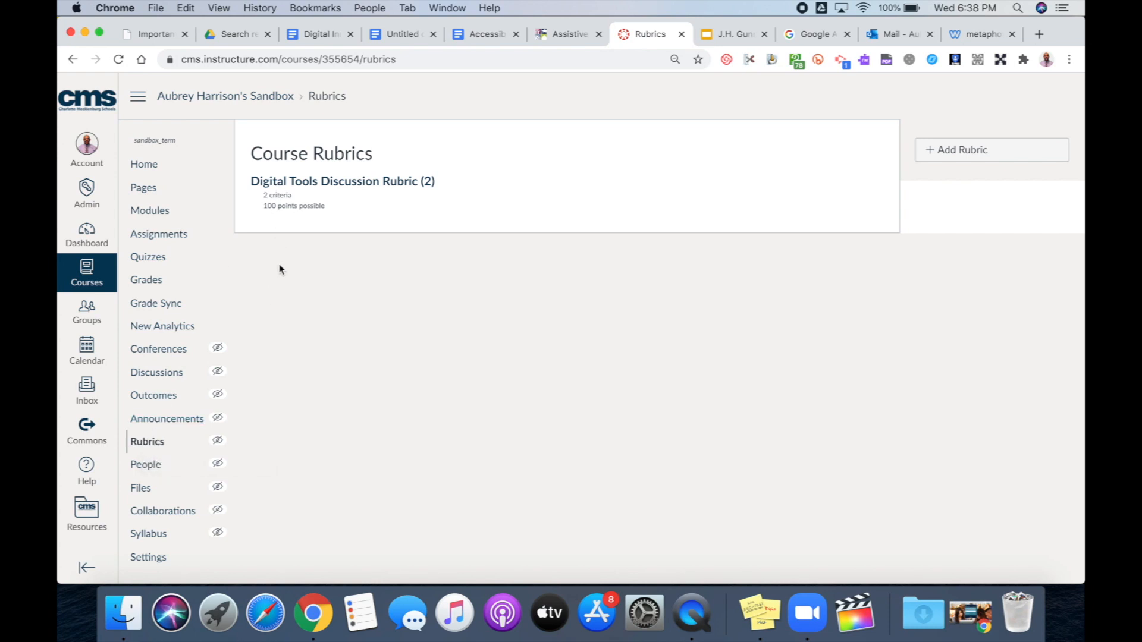
click(959, 150)
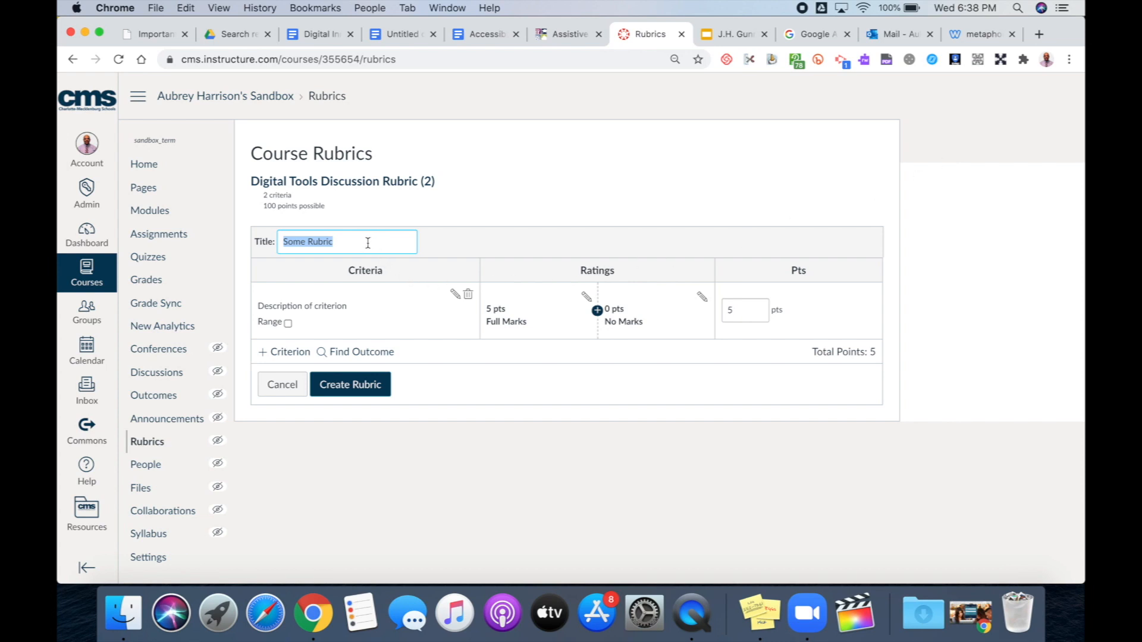
text(Assignment)
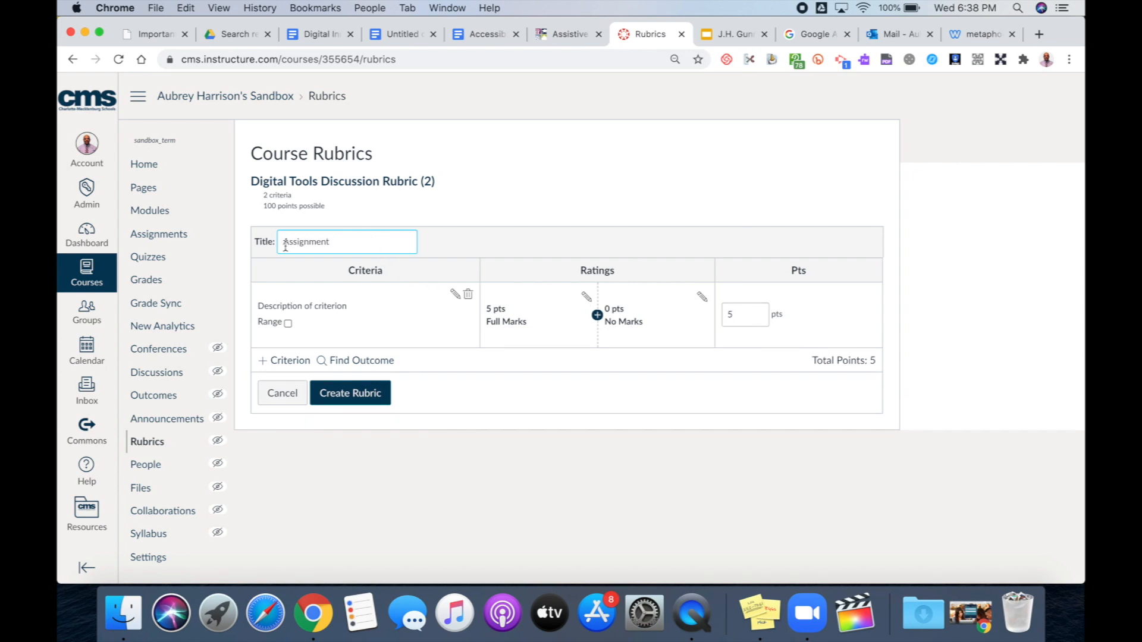
Describe the first criterion as "Information" with the long description "The submission includes all the necessary components mentioned in the assignment details.".
click(326, 310)
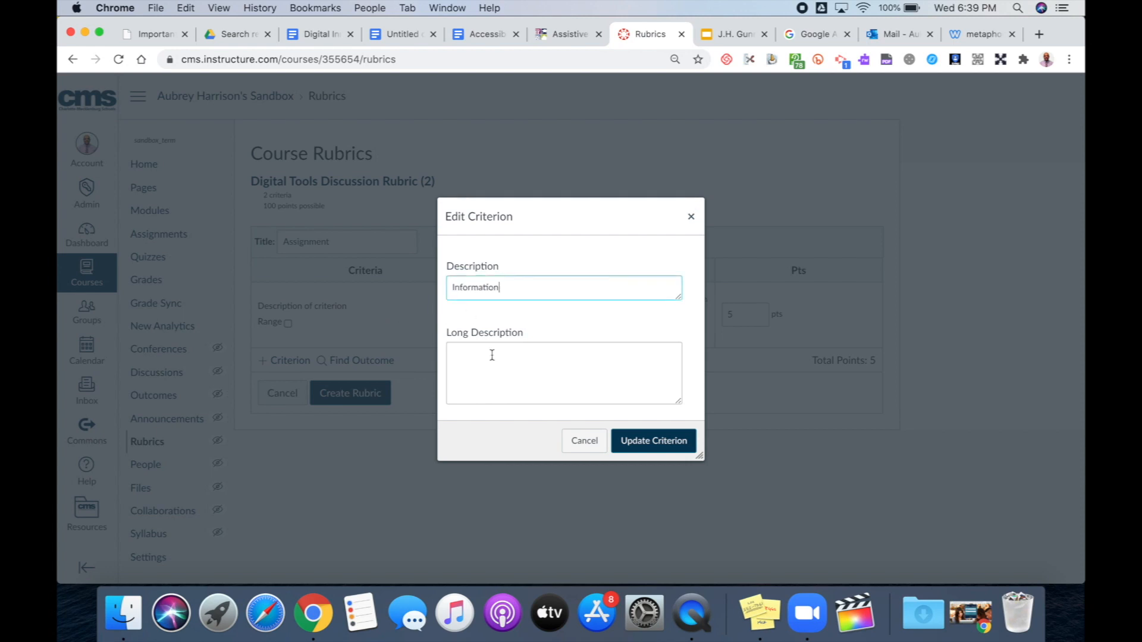
click(492, 355)
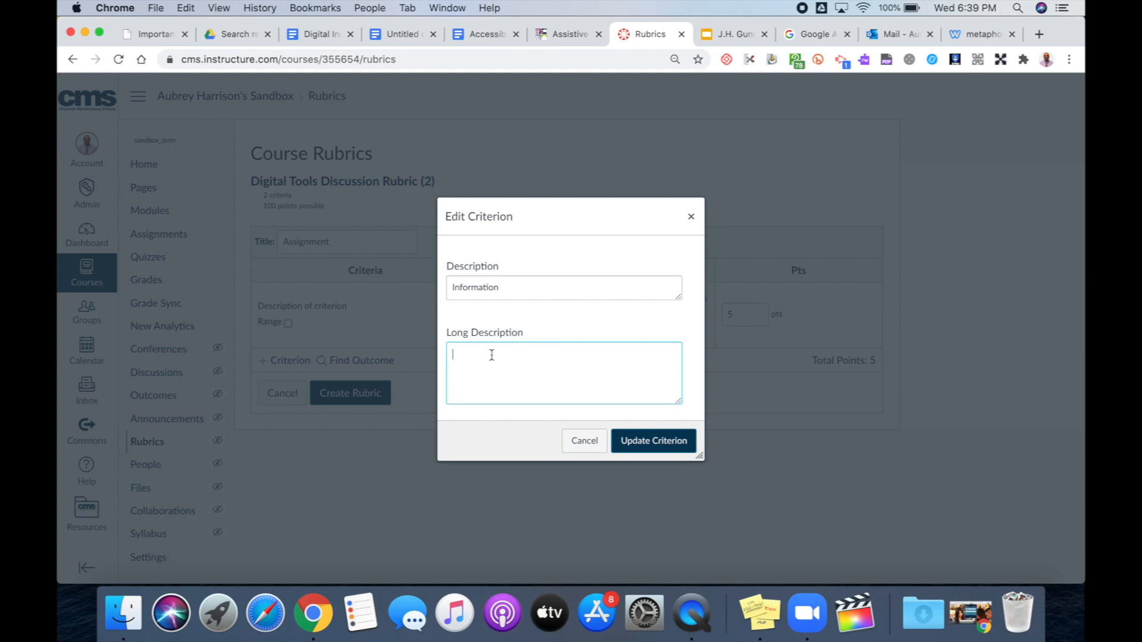
text(The submission includes all the necessary components mentioned in the assignment details.)
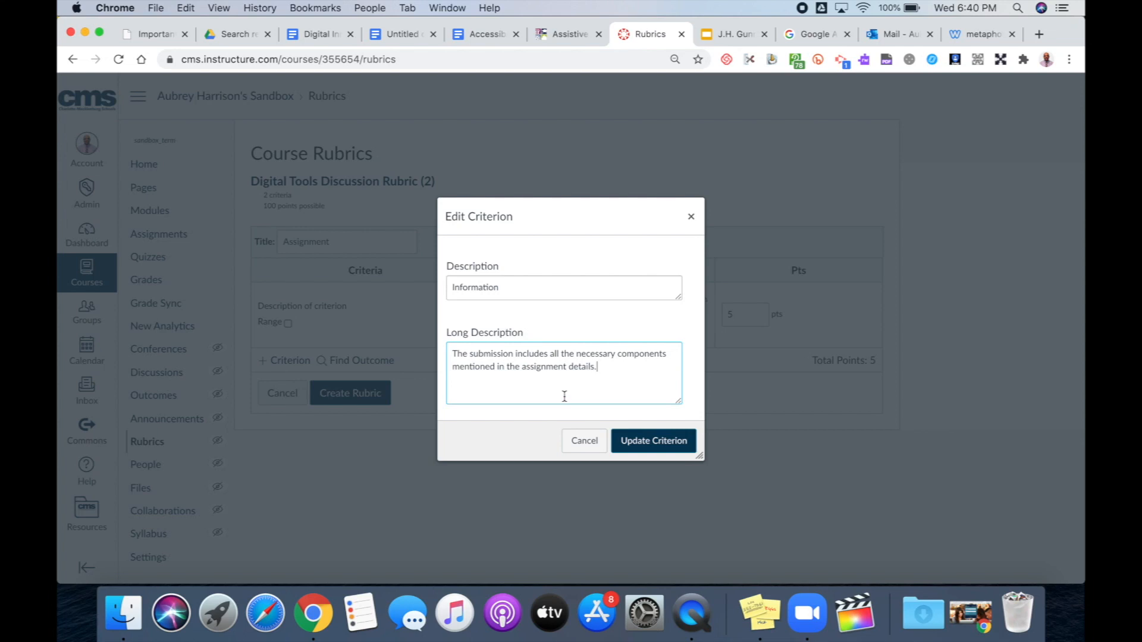
click(656, 445)
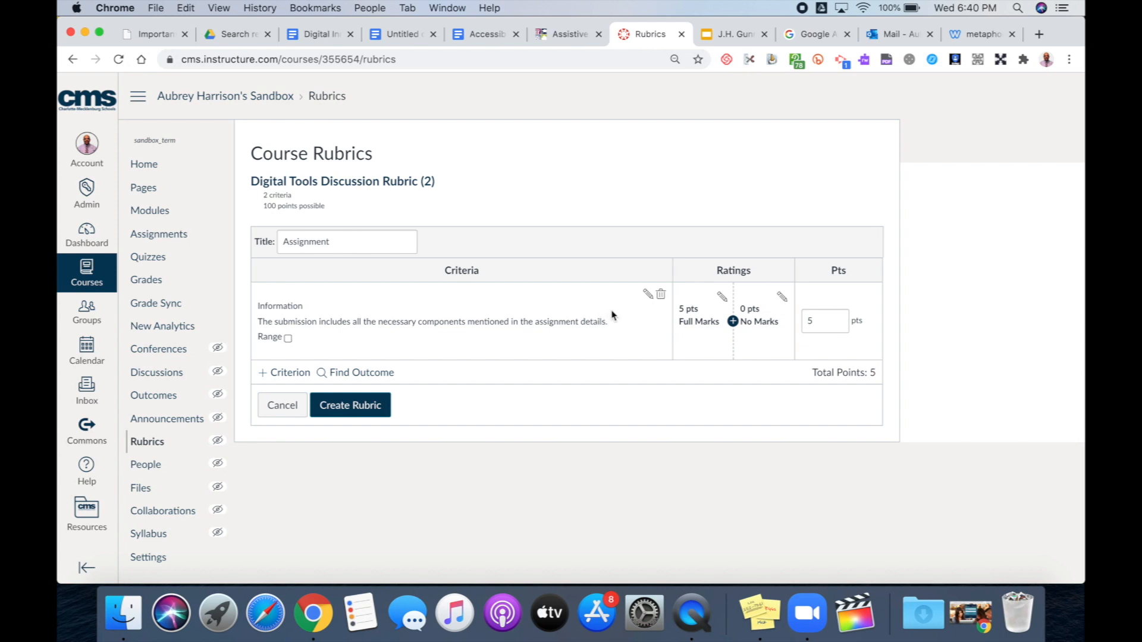
click(648, 296)
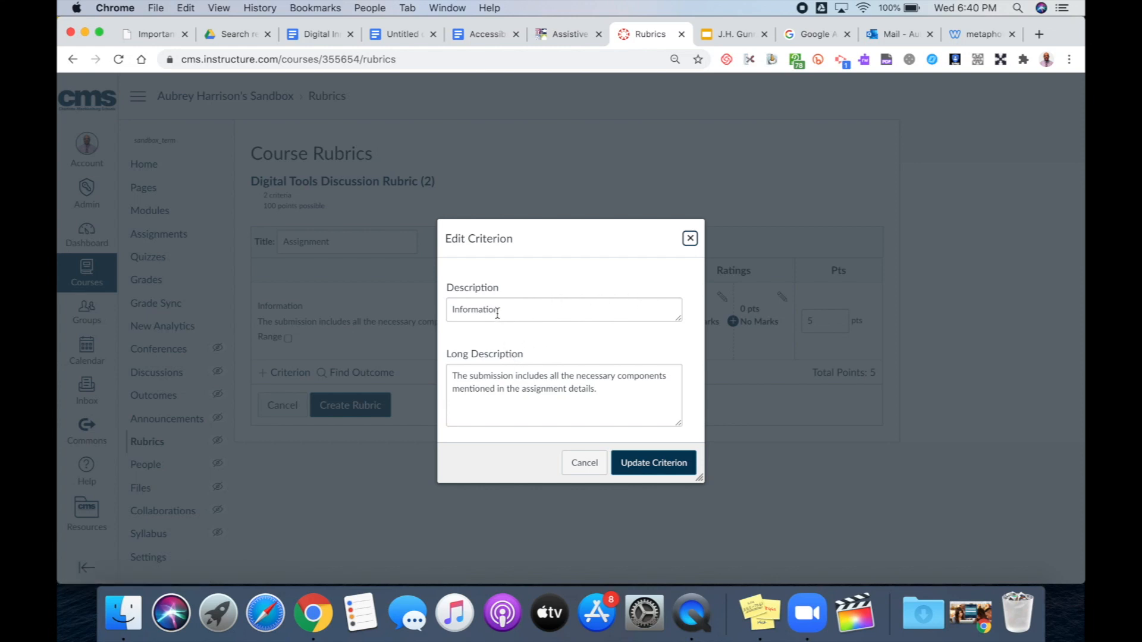
click(629, 464)
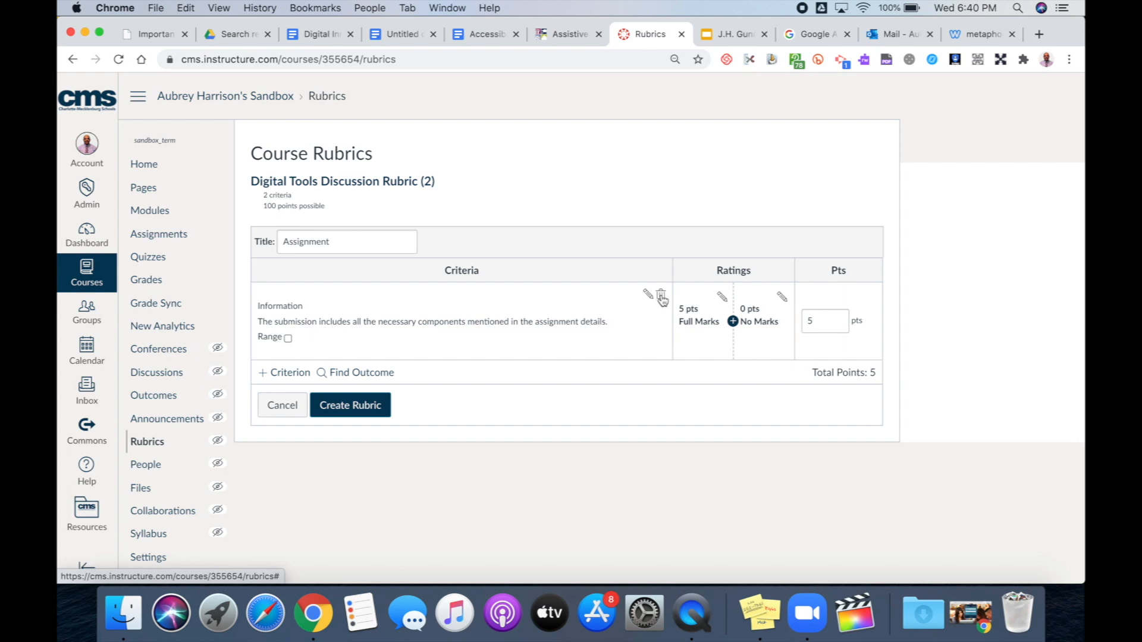
Set the full-marks rating to 2 points, titled "Exceeds Expectation", described as "The submission includes more information than what was required in the assignment.".
click(721, 300)
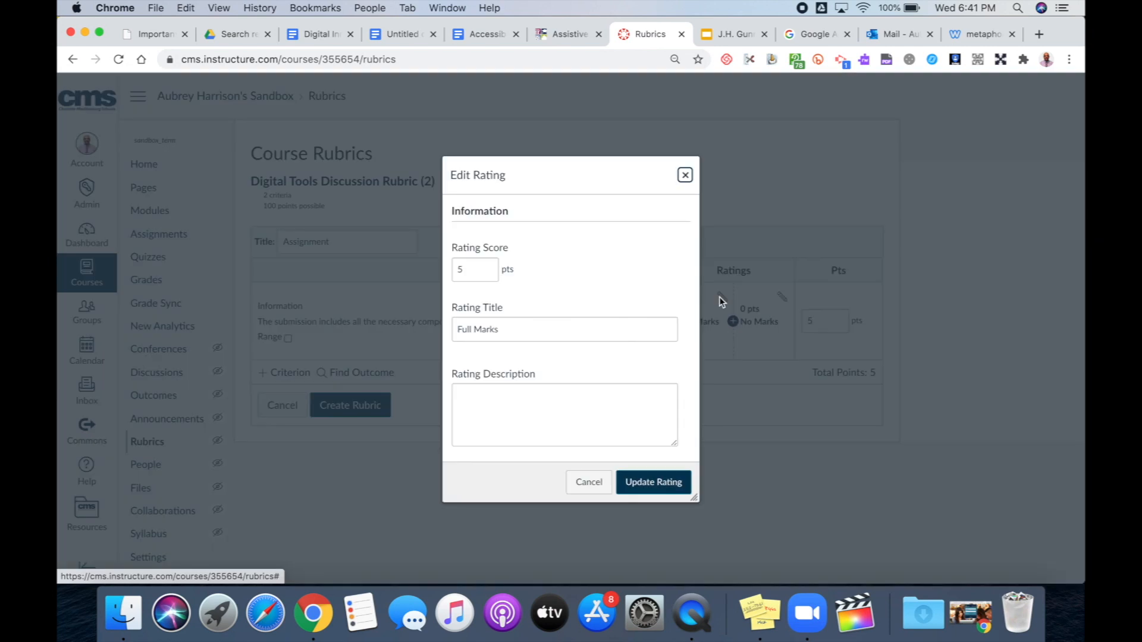
double_click(476, 269)
text(2)
triple_click(483, 324)
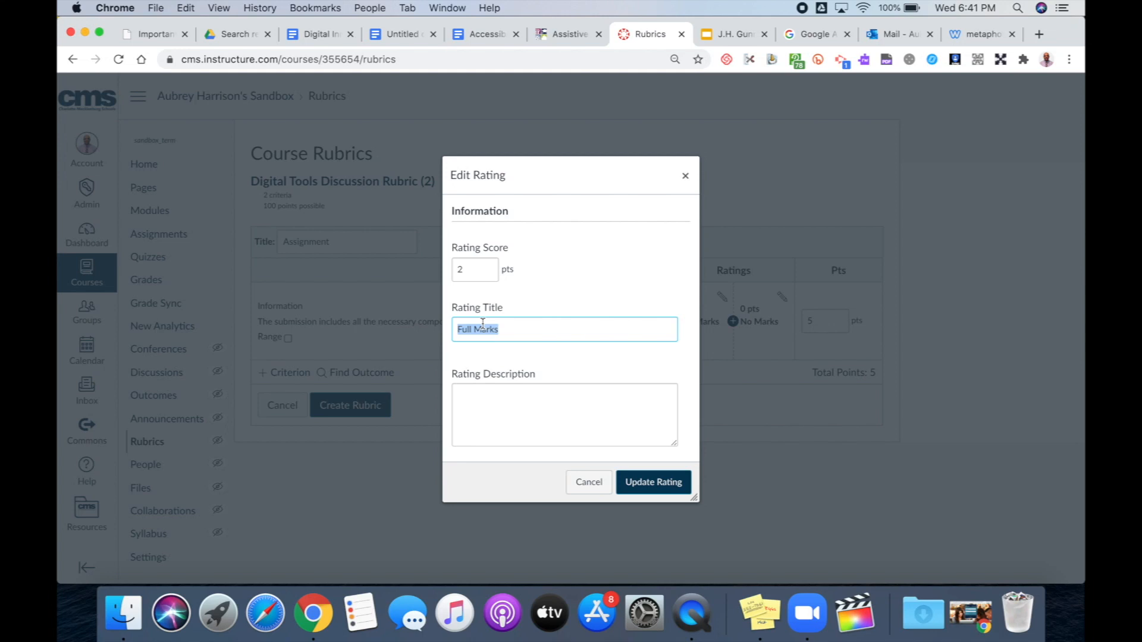
text(Exceeds Expectation)
click(493, 401)
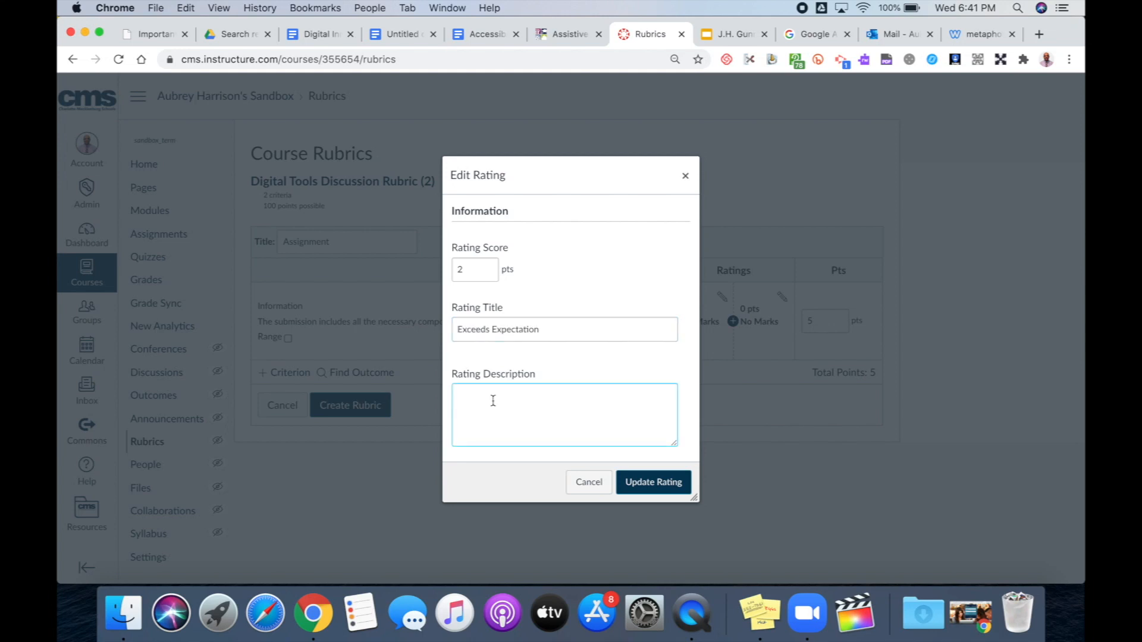
text(The submission includes more information than what was required in the assignment.)
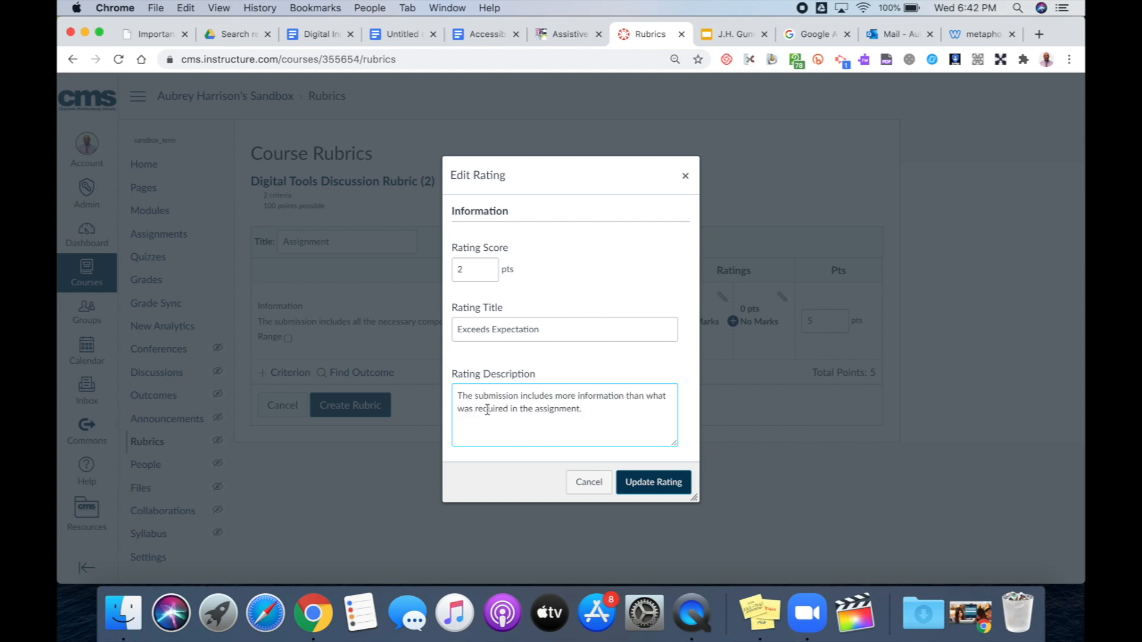
click(634, 484)
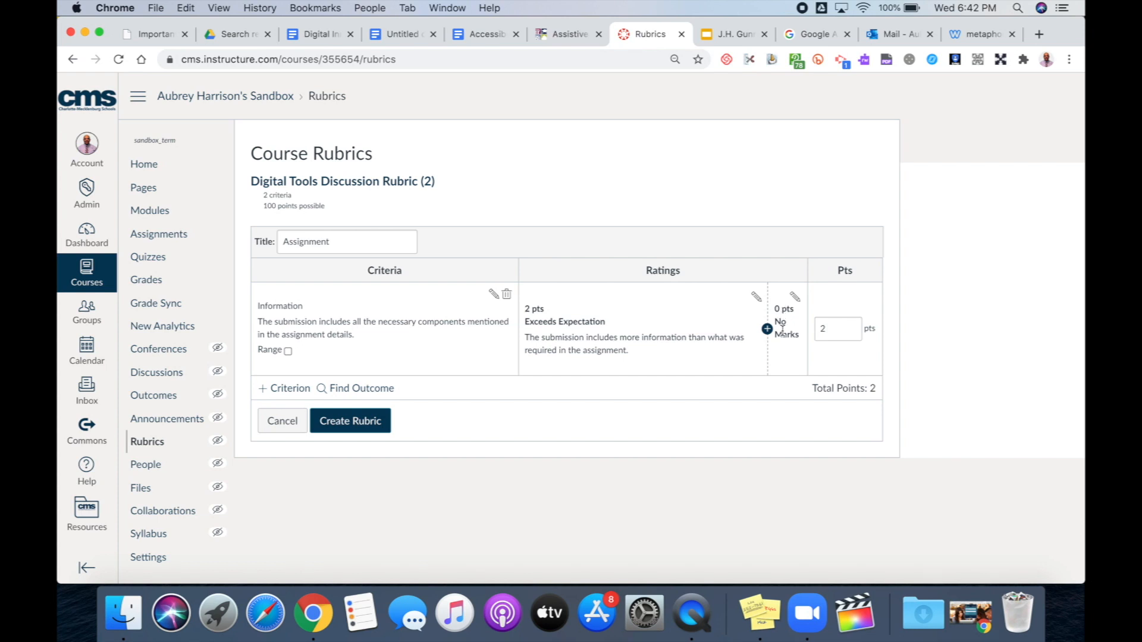
Retitle the 0-point rating "Approaching Expectation" and insert a 1-point "Meets Expectation" rating between the two, describing how fully each covers the assignment's components.
click(795, 298)
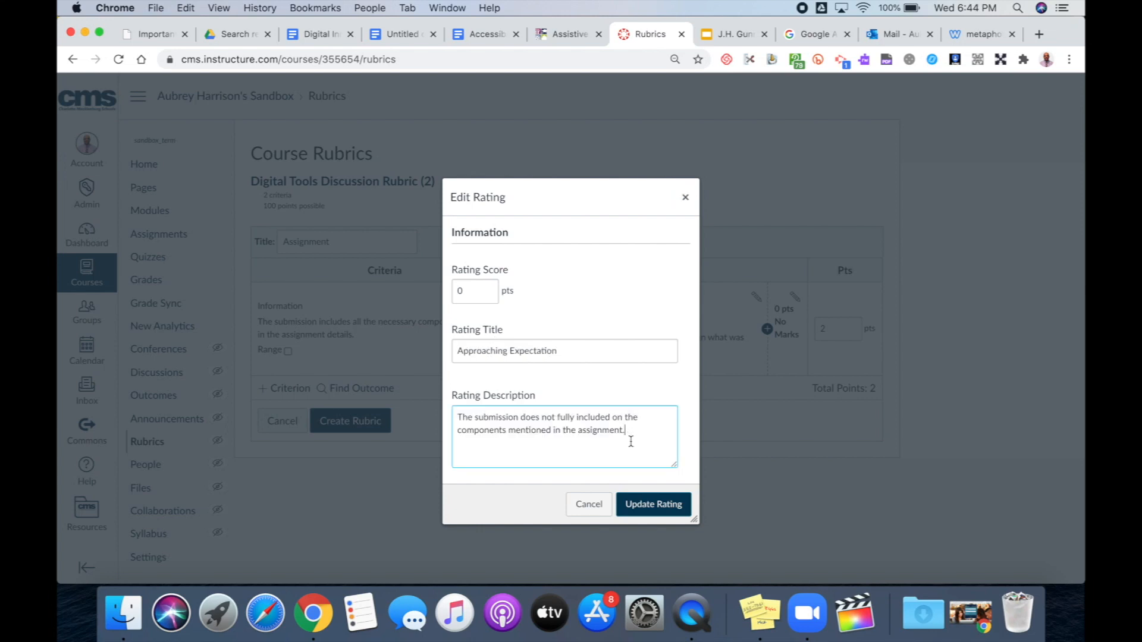
click(642, 506)
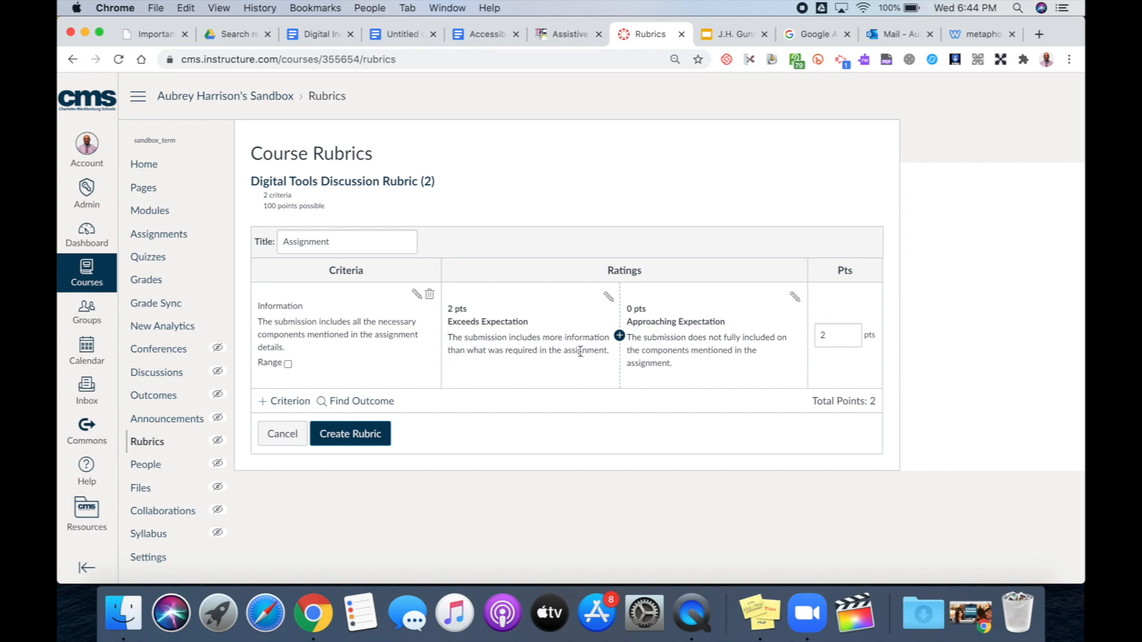
click(620, 337)
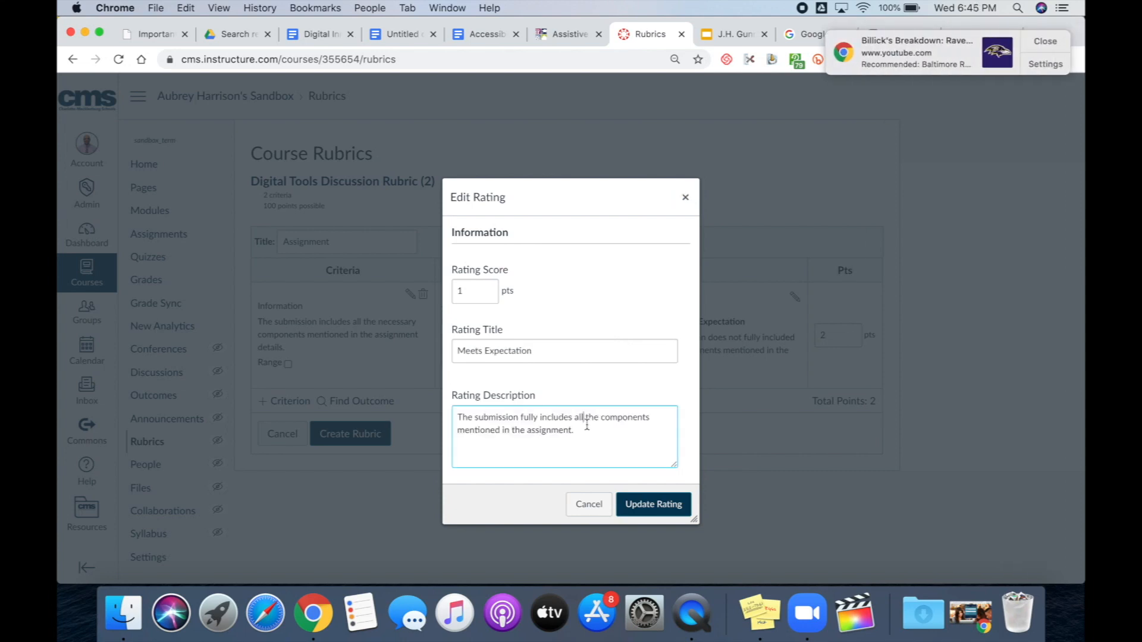
click(651, 506)
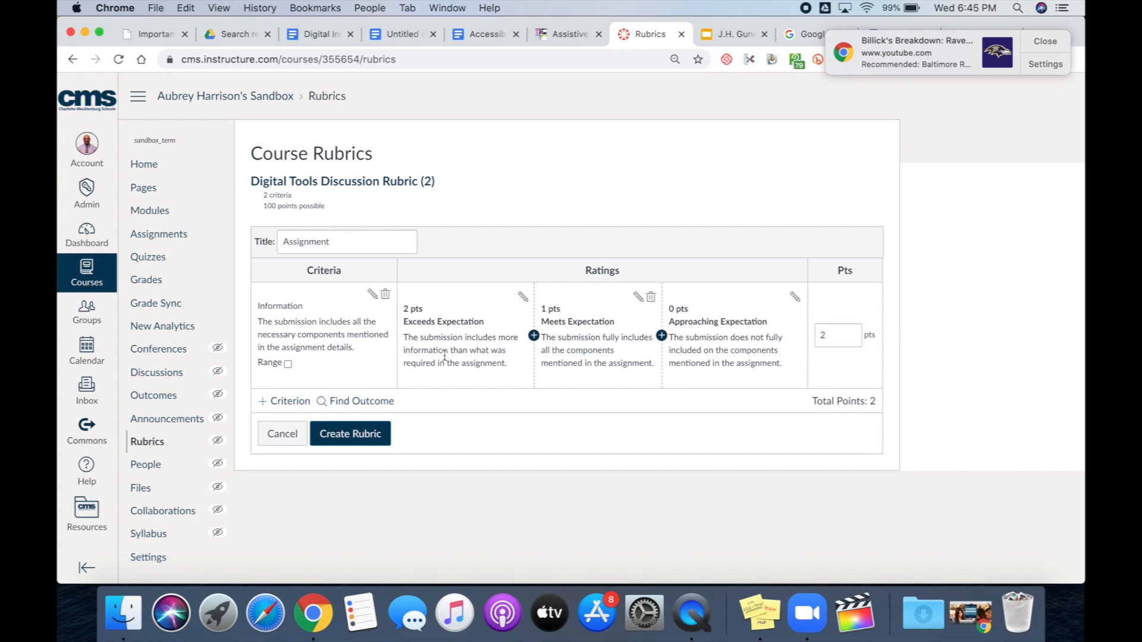
Duplicate the Information criterion as "Explaining Your Thinking" with descriptions about clear explanation and supporting evidence, and create the rubric.
click(280, 404)
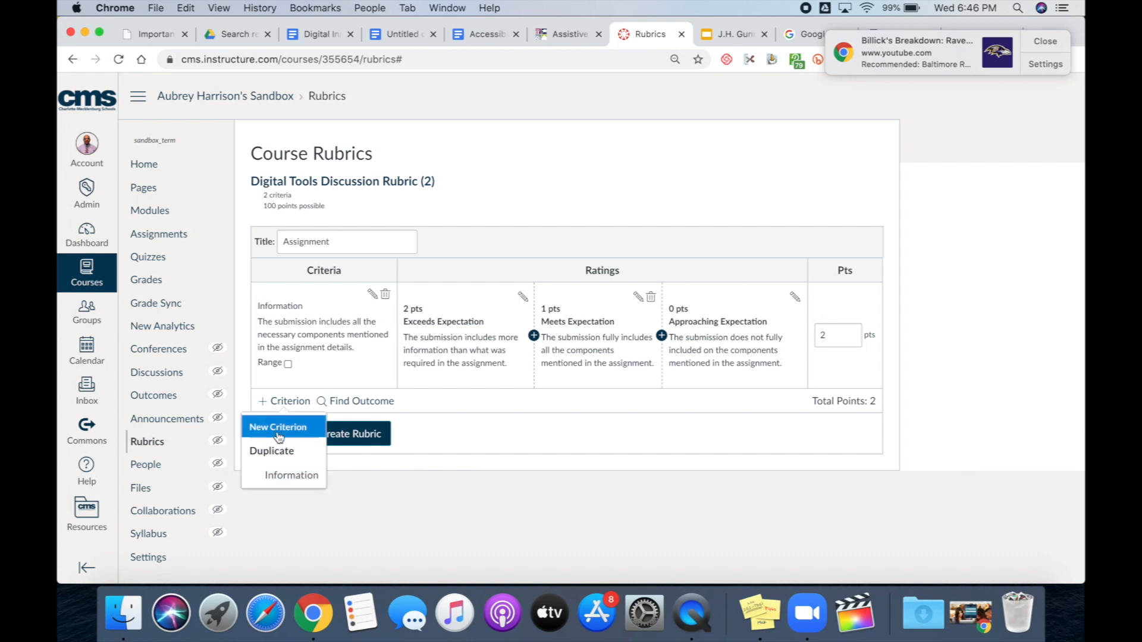
click(287, 483)
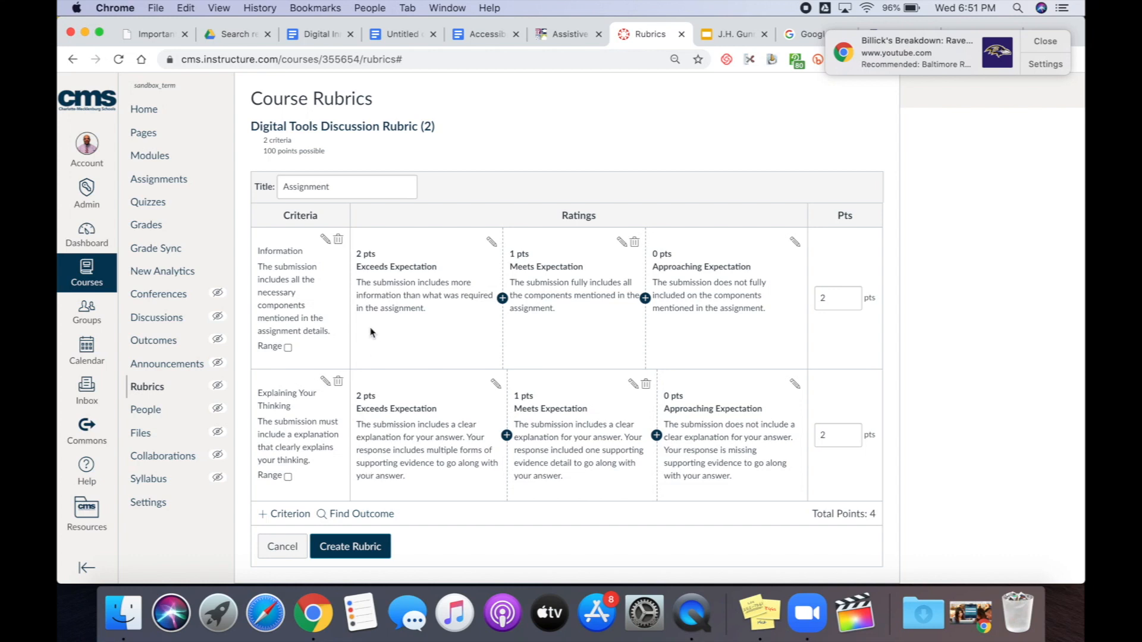
click(338, 547)
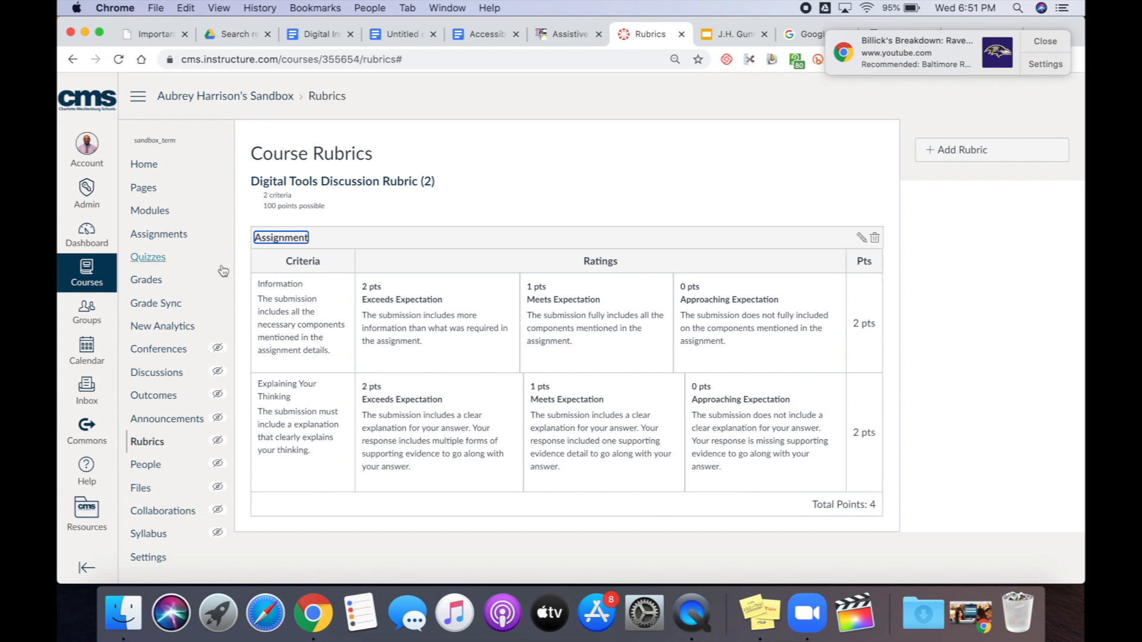
Create the "Metaphor & Music Assignment" with its song-metaphor instructions and four-item list, and set its points to 4.
click(169, 237)
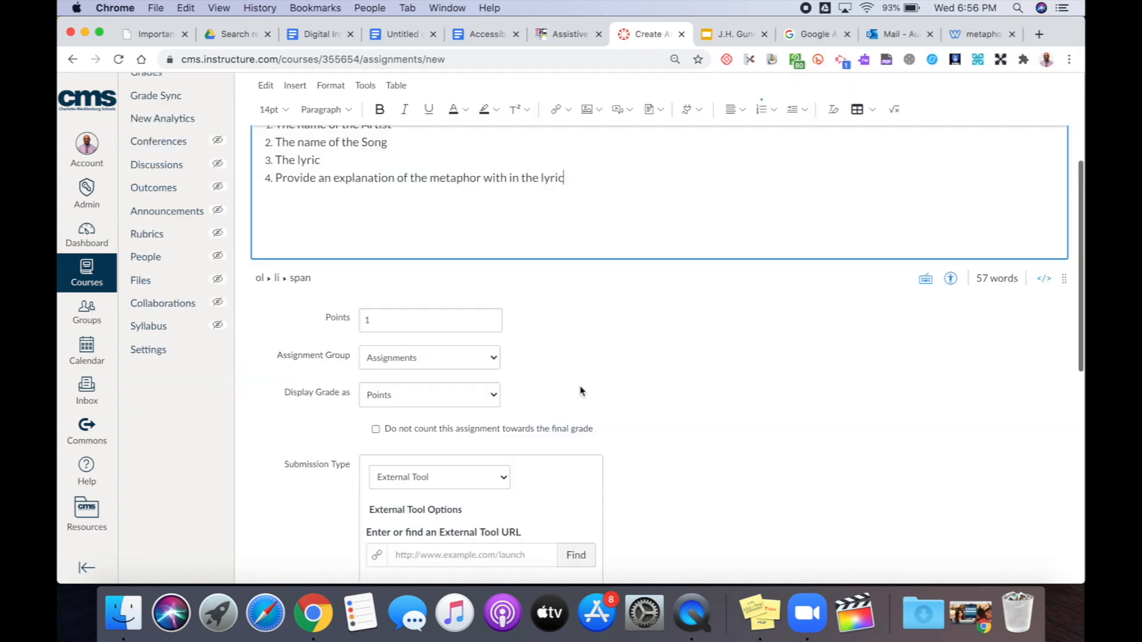
scroll(582, 391, up, 3)
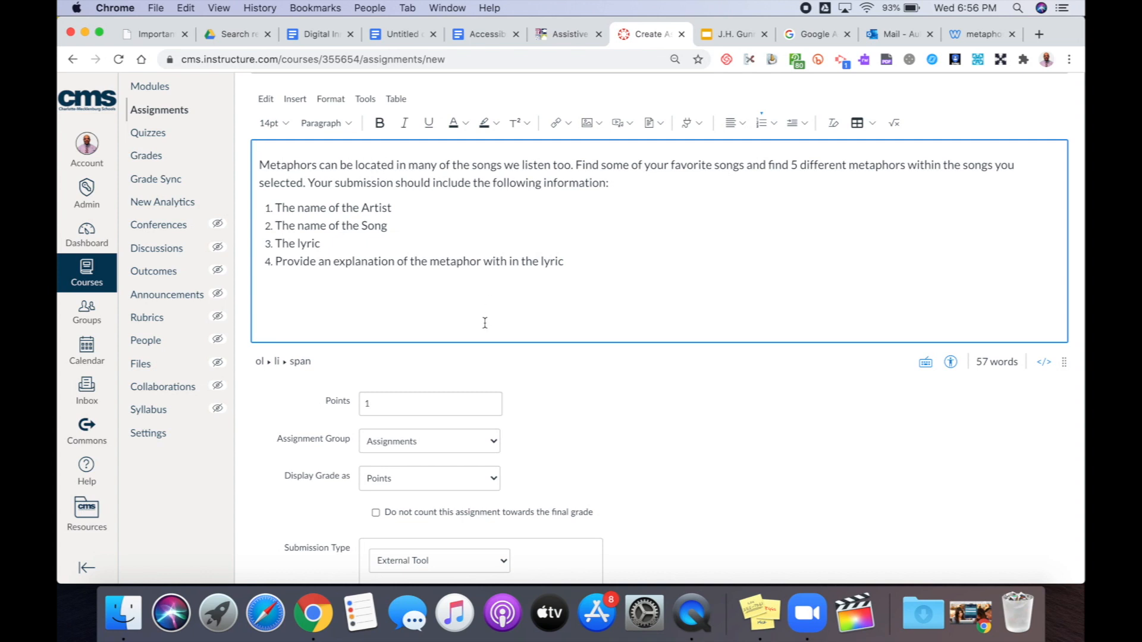
scroll(426, 389, down, 2)
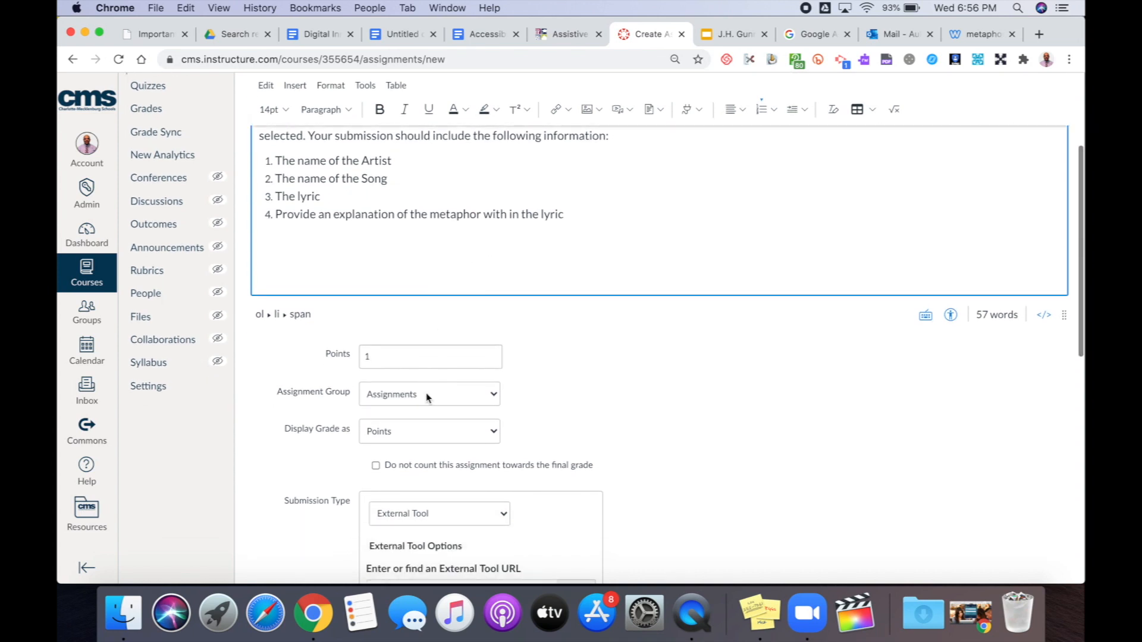
click(410, 362)
double_click(410, 362)
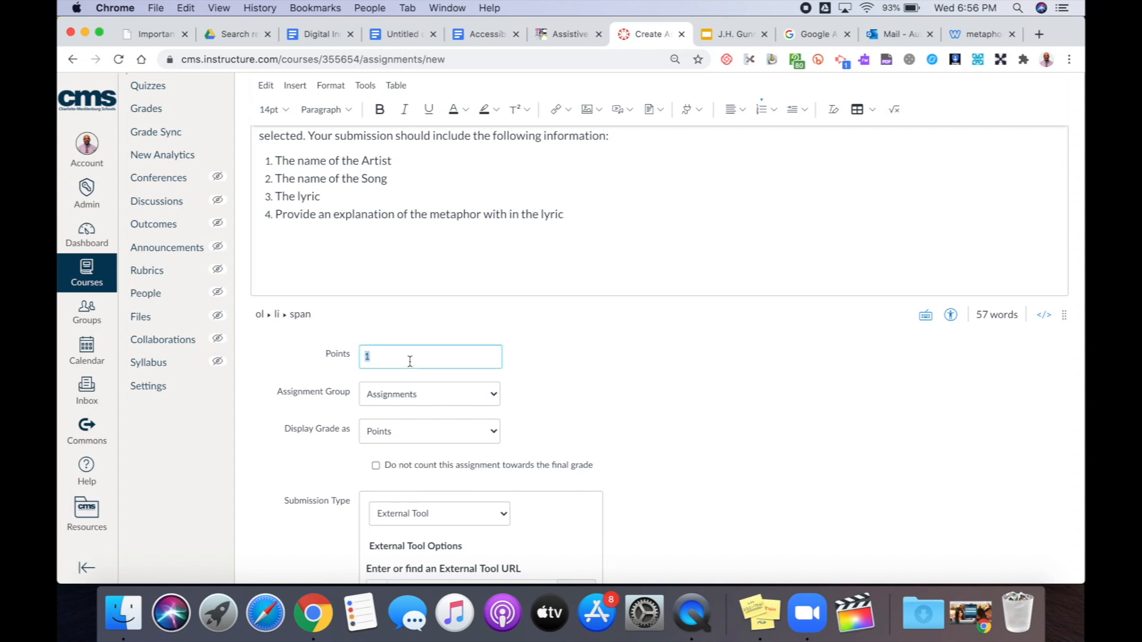
text(4)
click(561, 378)
Save and publish the assignment for everyone, due Oct 30 at 11:59pm, accepting text entry, website URL, media recording or file upload.
scroll(665, 452, down, 10)
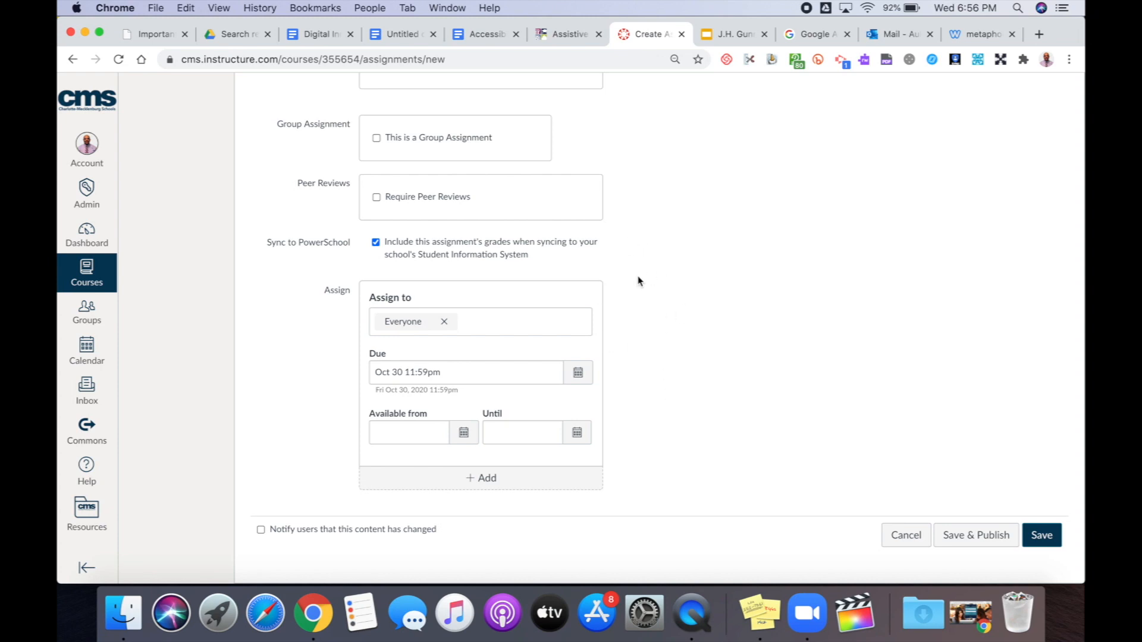
scroll(630, 247, up, 3)
scroll(631, 250, down, 3)
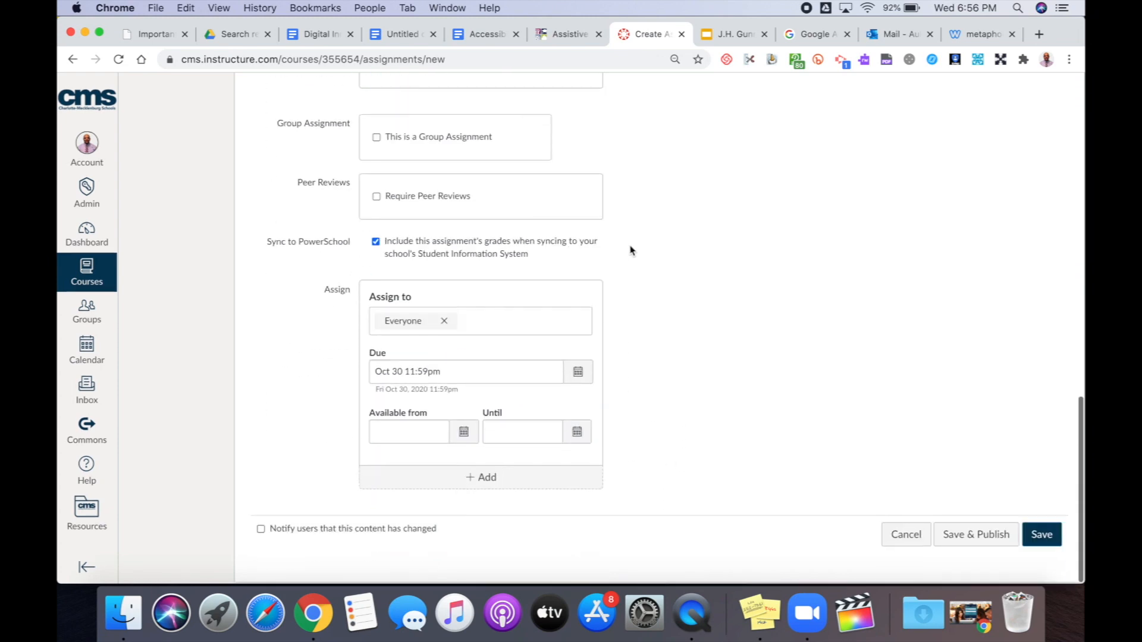
click(975, 538)
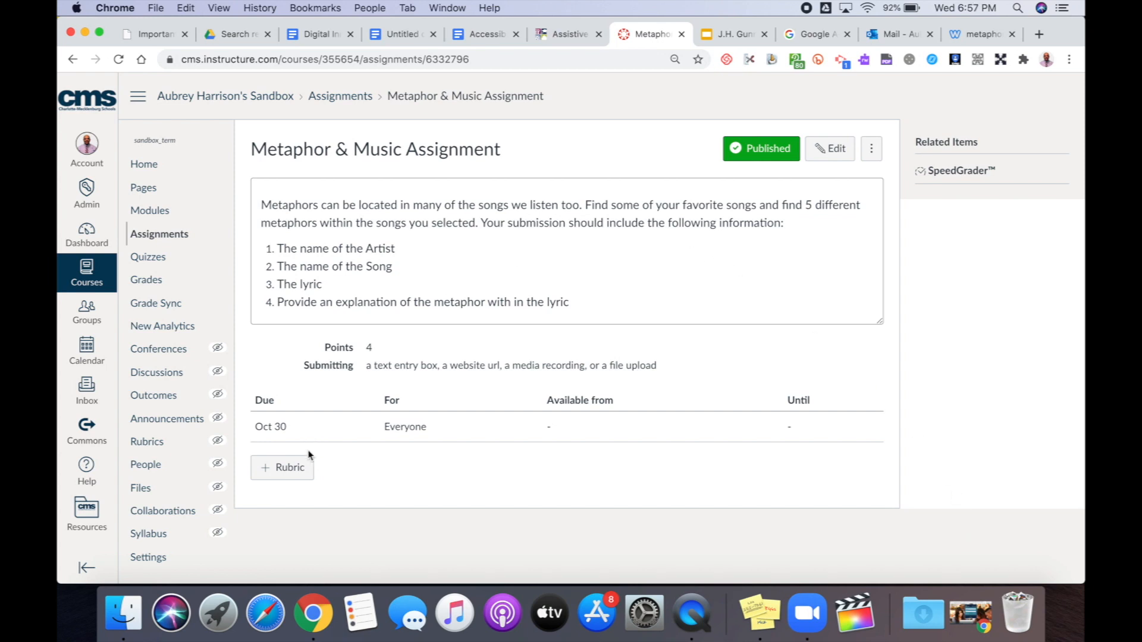
Start adding a rubric to the Metaphor & Music Assignment and browse the existing rubrics of the instructor's Sandbox course.
click(282, 470)
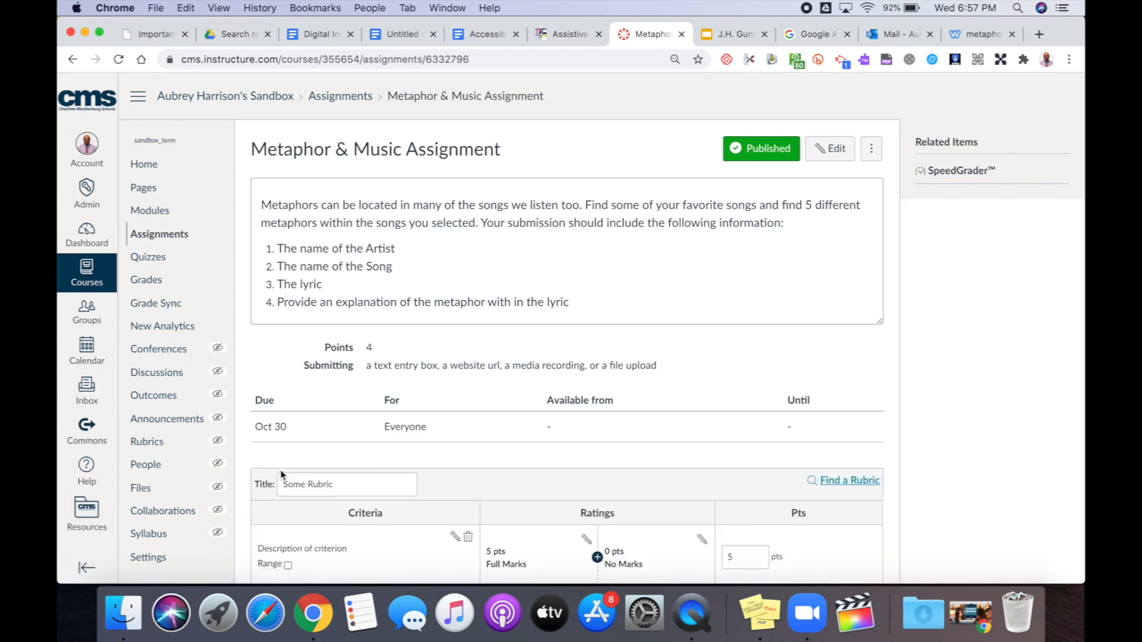
scroll(282, 474, down, 3)
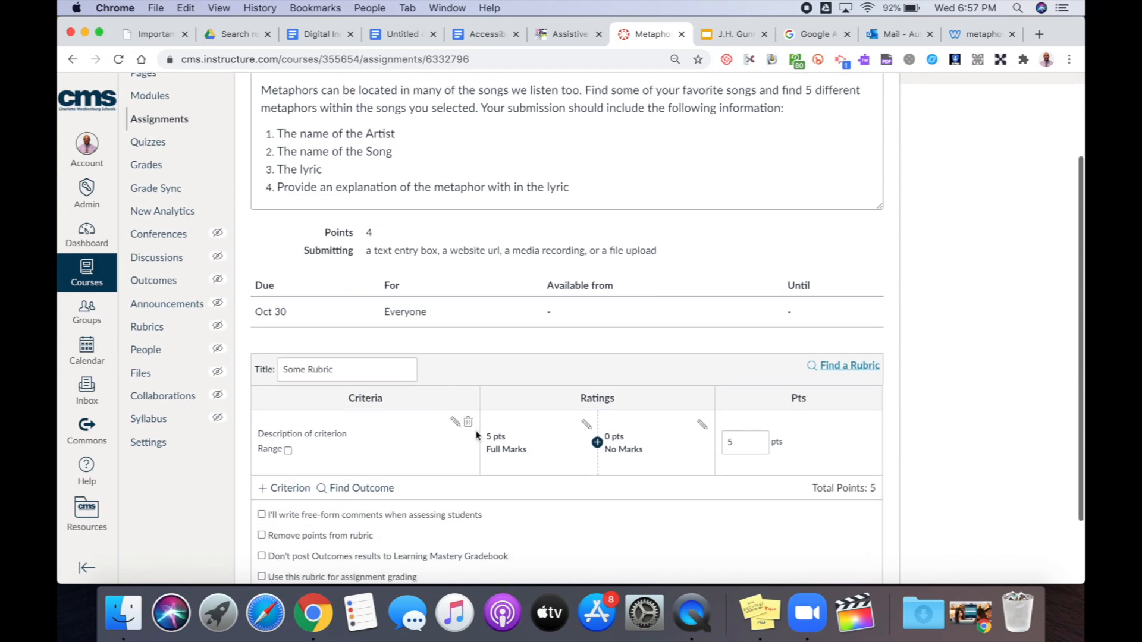
scroll(476, 435, down, 2)
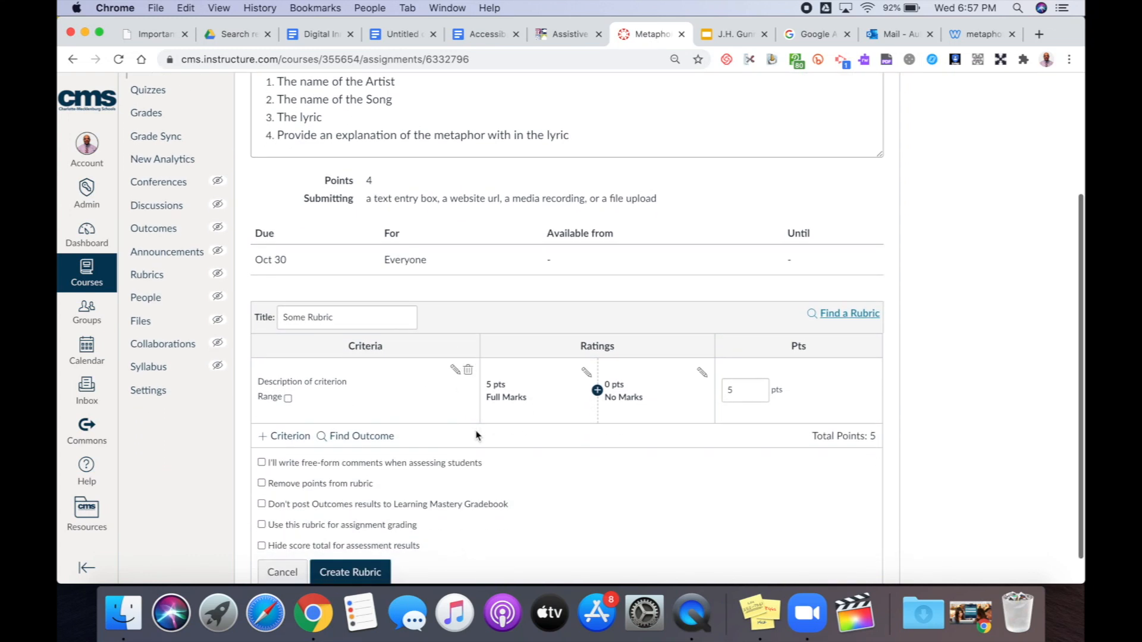
click(832, 319)
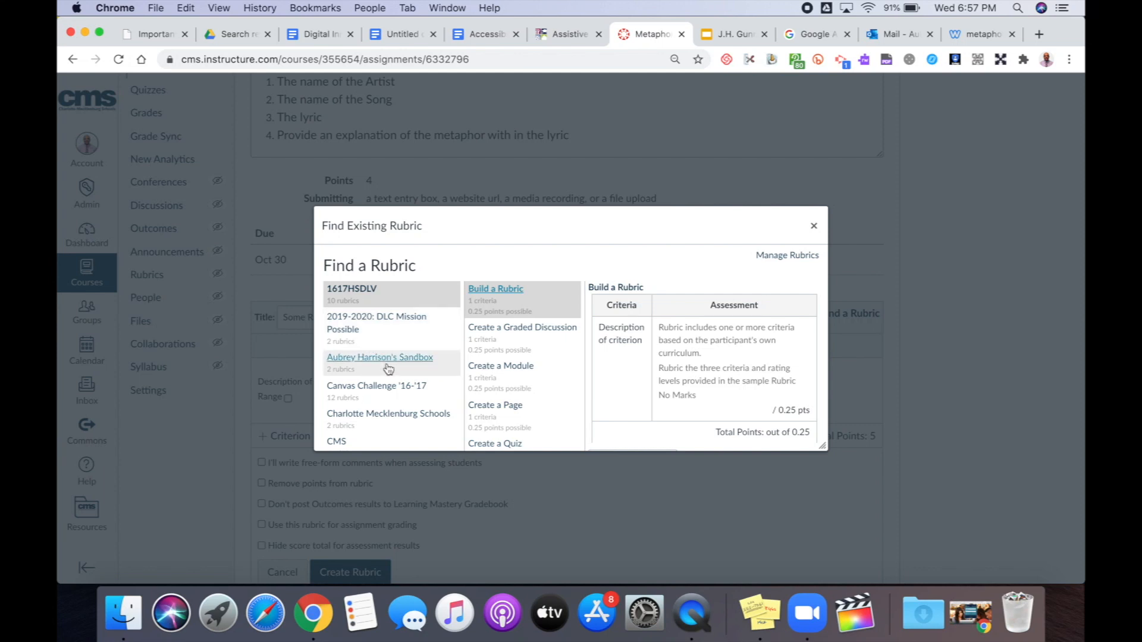
scroll(391, 378, down, 1)
scroll(391, 378, down, 1)
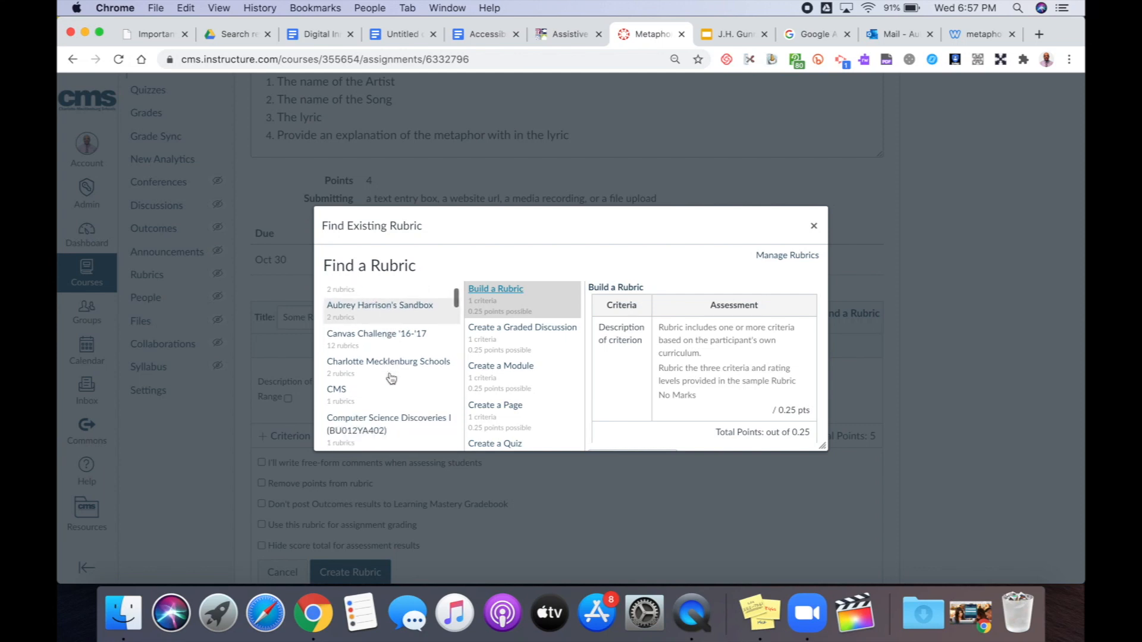
scroll(391, 378, up, 1)
click(361, 340)
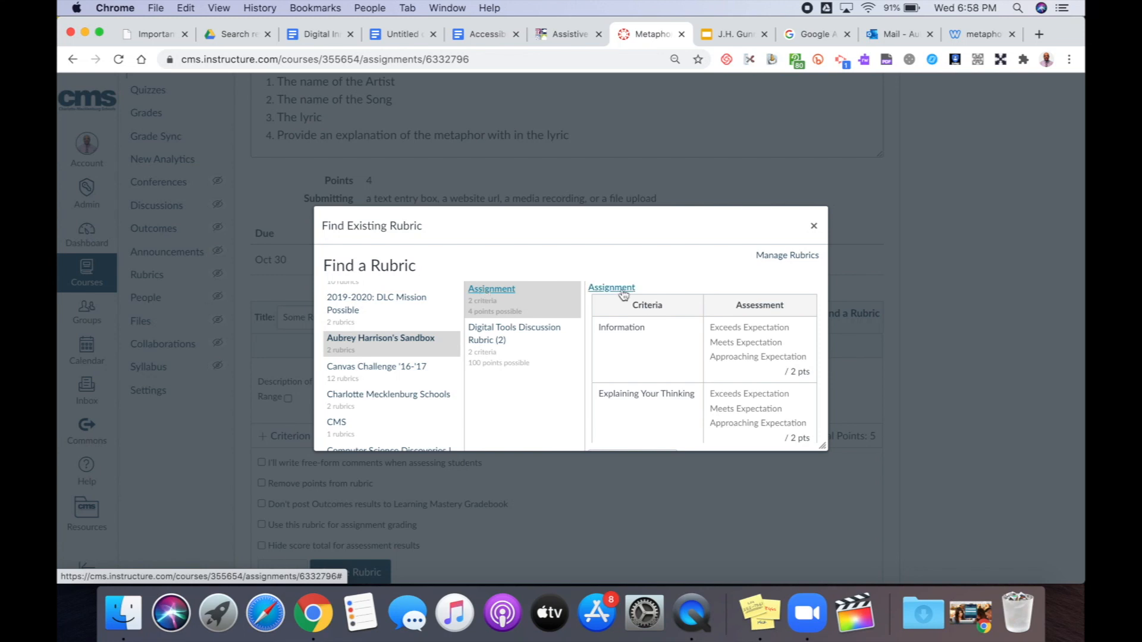
Review the two-criterion "Assignment" rubric and attach it to the Metaphor & Music Assignment.
scroll(666, 352, down, 2)
scroll(666, 352, up, 2)
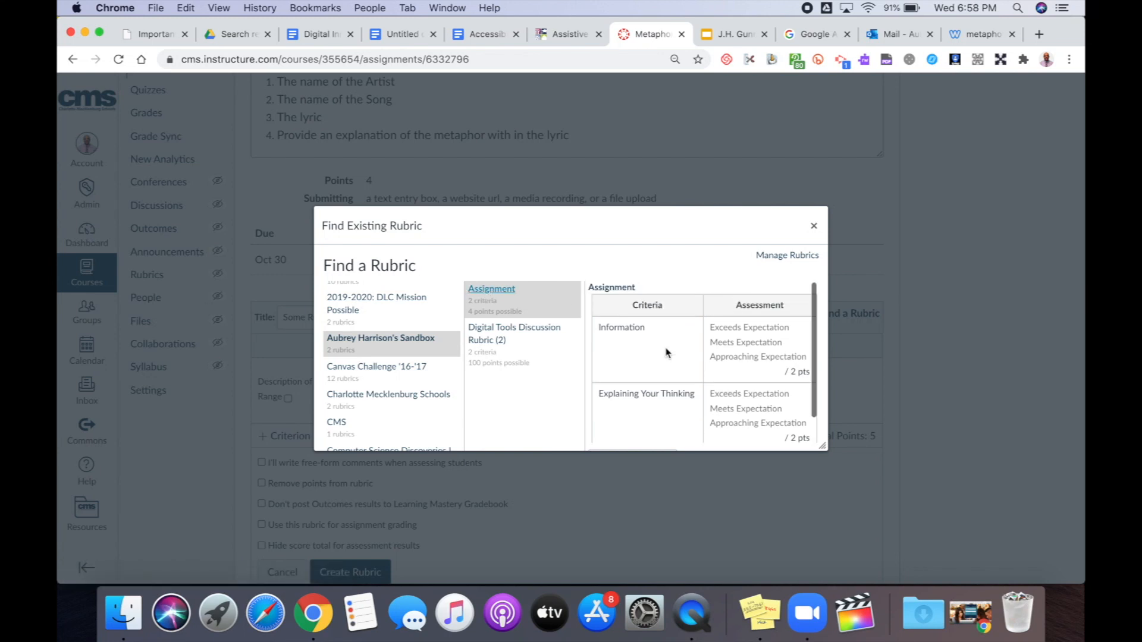
click(623, 288)
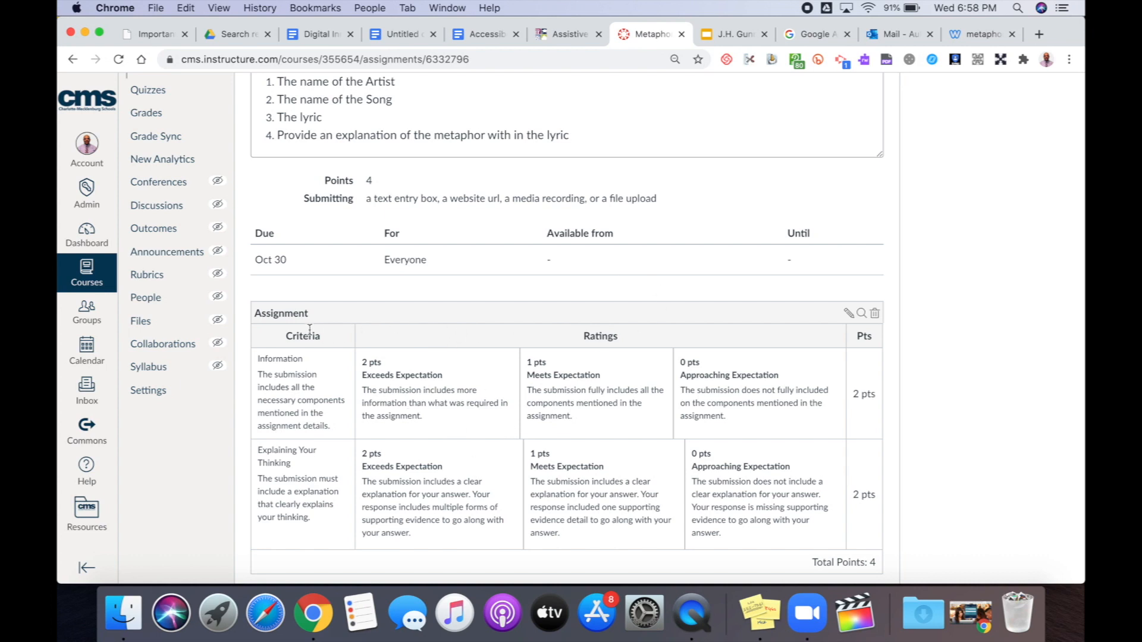
scroll(570, 312, up, 5)
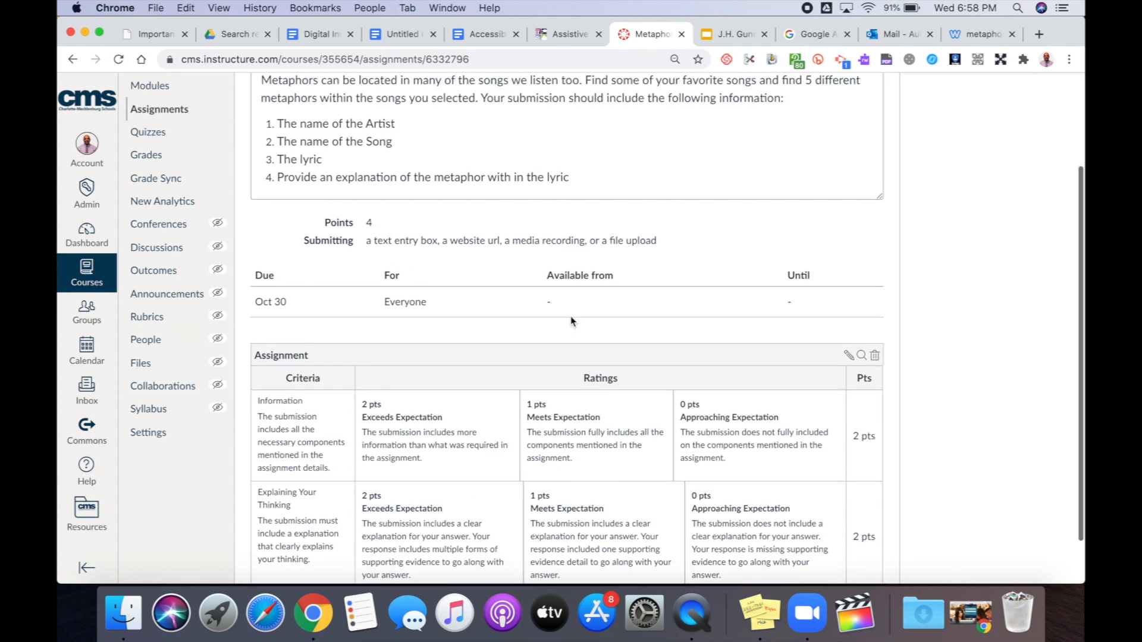
scroll(494, 397, down, 3)
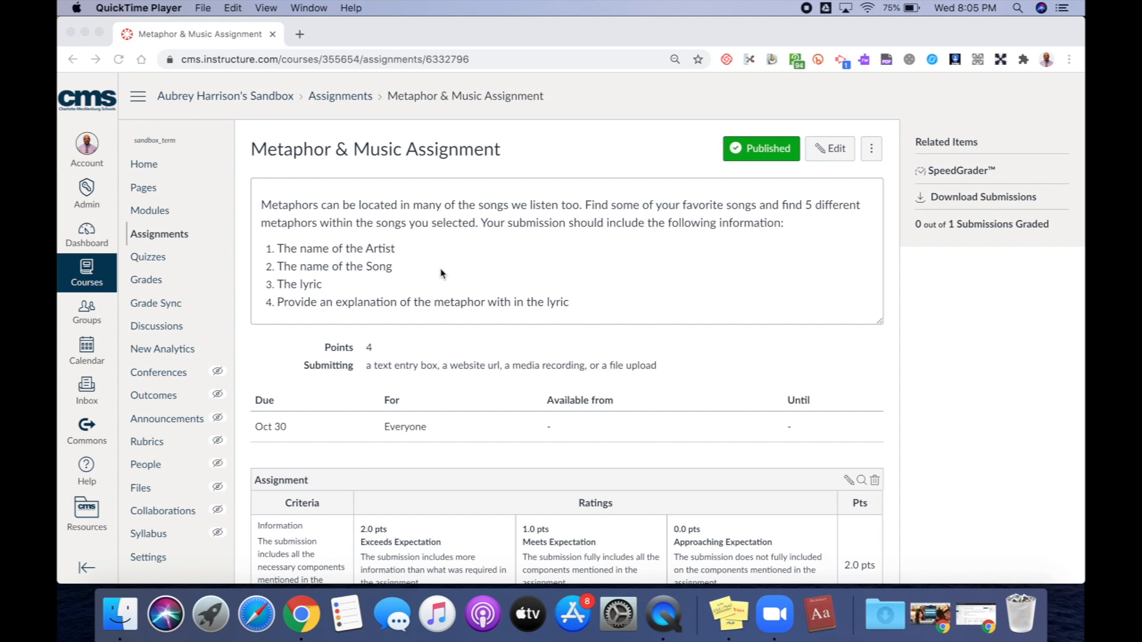
Open the assignment in SpeedGrader and read through the first student's submission.
click(946, 173)
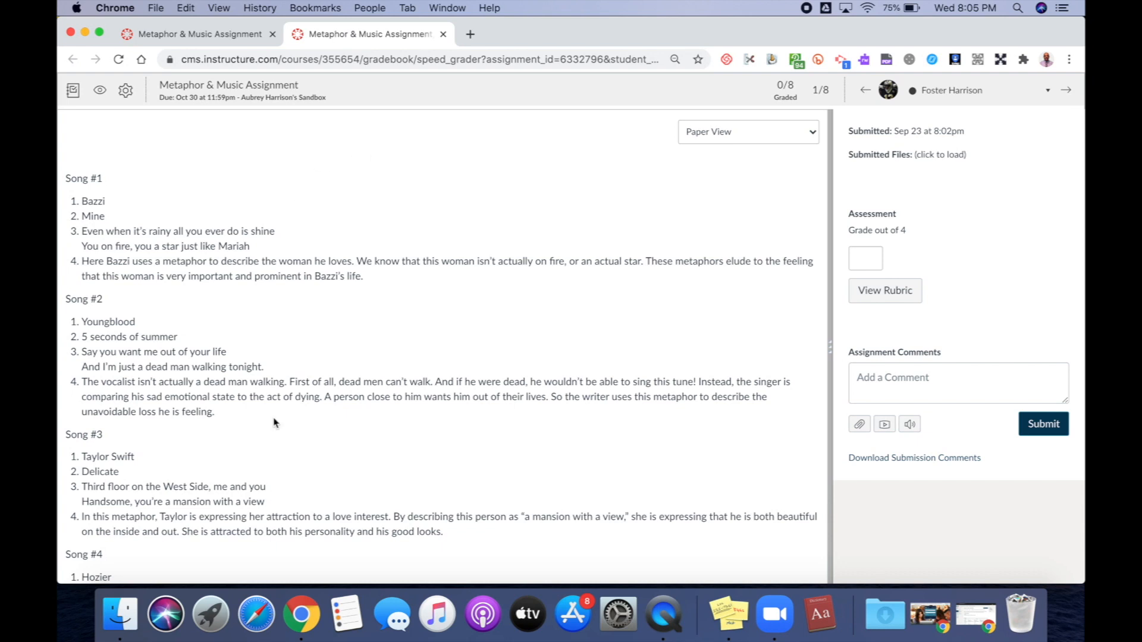
scroll(274, 422, down, 3)
scroll(309, 381, up, 3)
Display the grading rubric beside the submission and widen the grading pane until all ratings and points are visible.
click(879, 292)
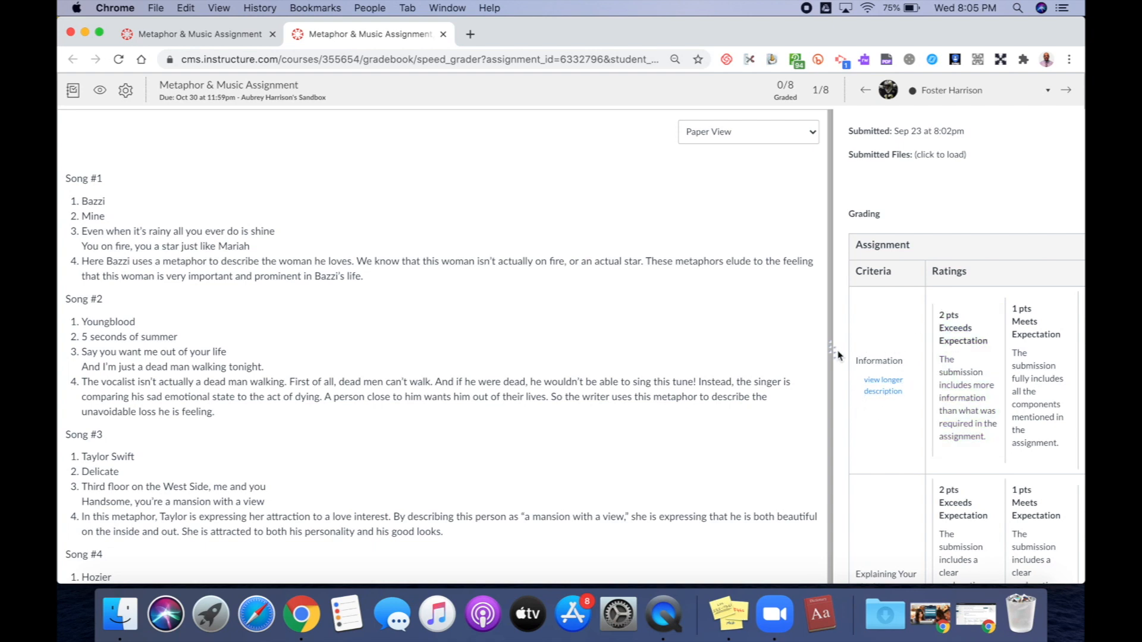
drag(834, 356, 533, 369)
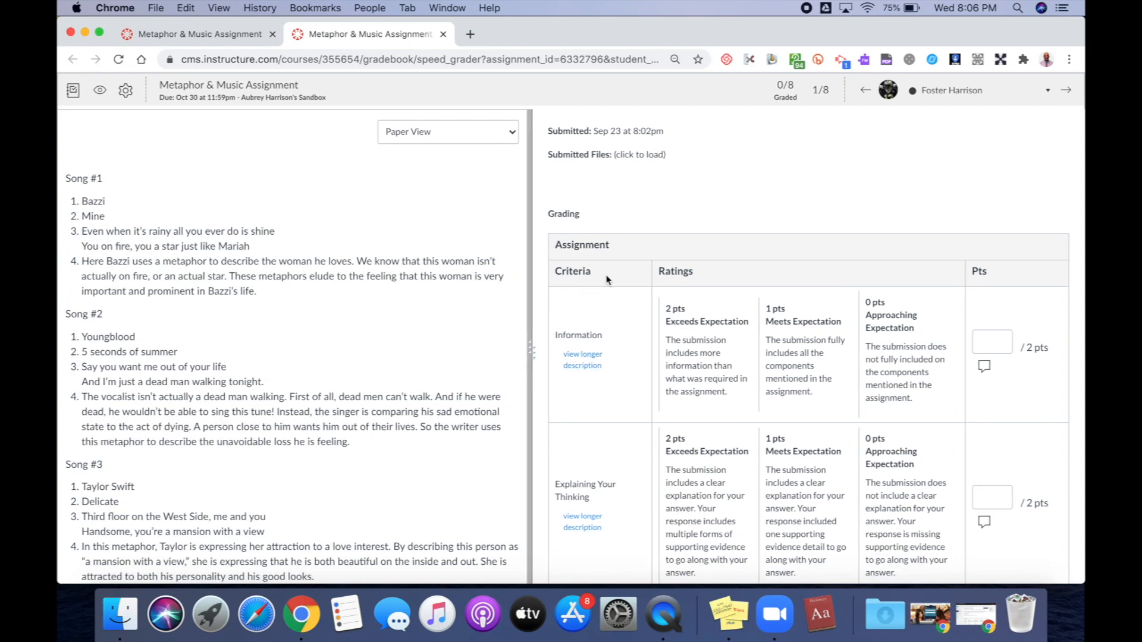
scroll(492, 398, down, 3)
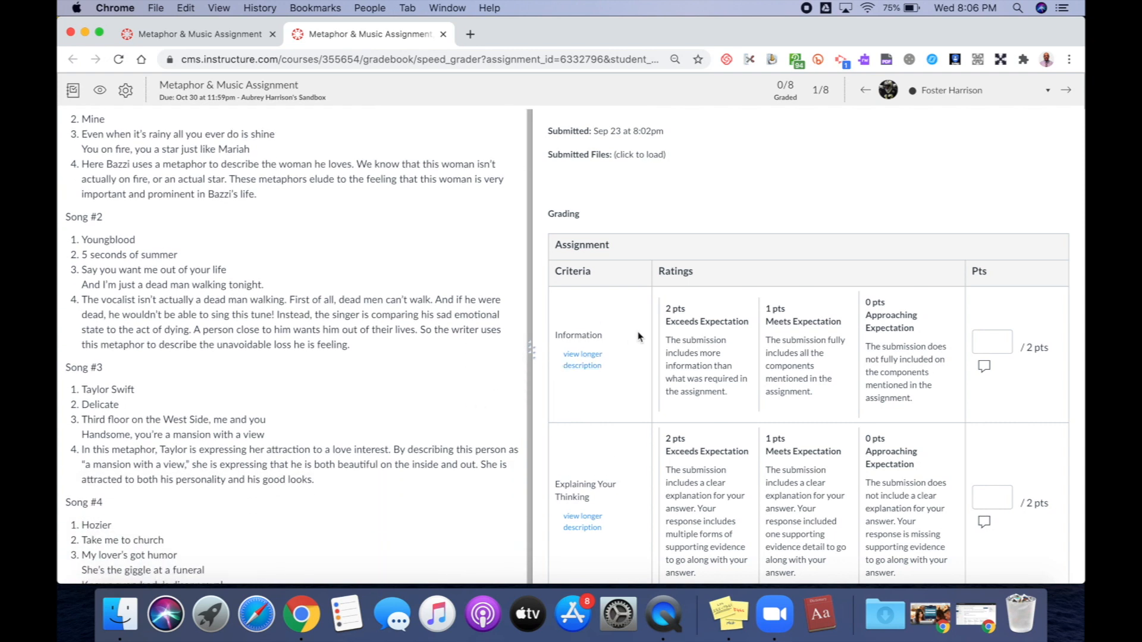
Rate Information as Exceeds Expectation (2 pts) and Explaining Your Thinking as Meets Expectation (1 pt), and save the rubric assessment.
click(709, 336)
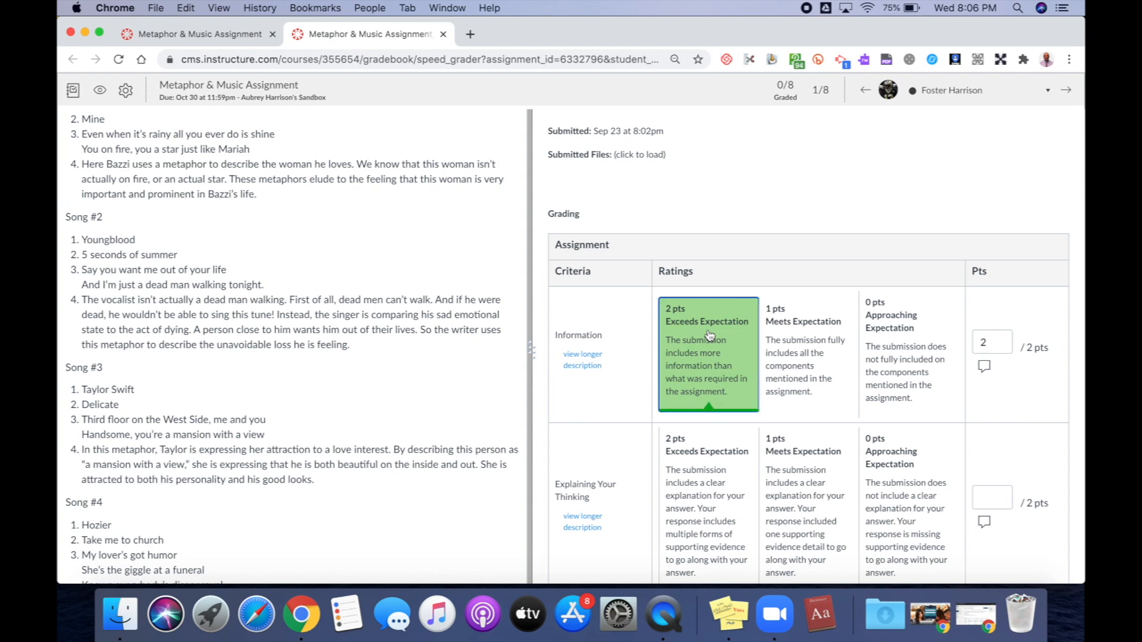
scroll(710, 336, down, 3)
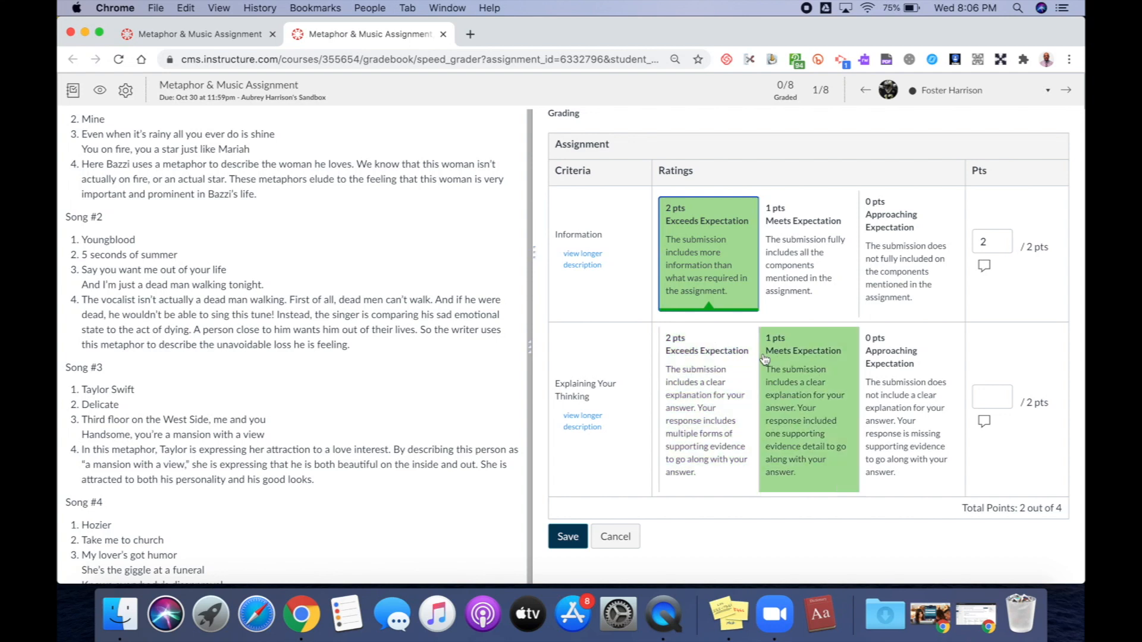
click(788, 363)
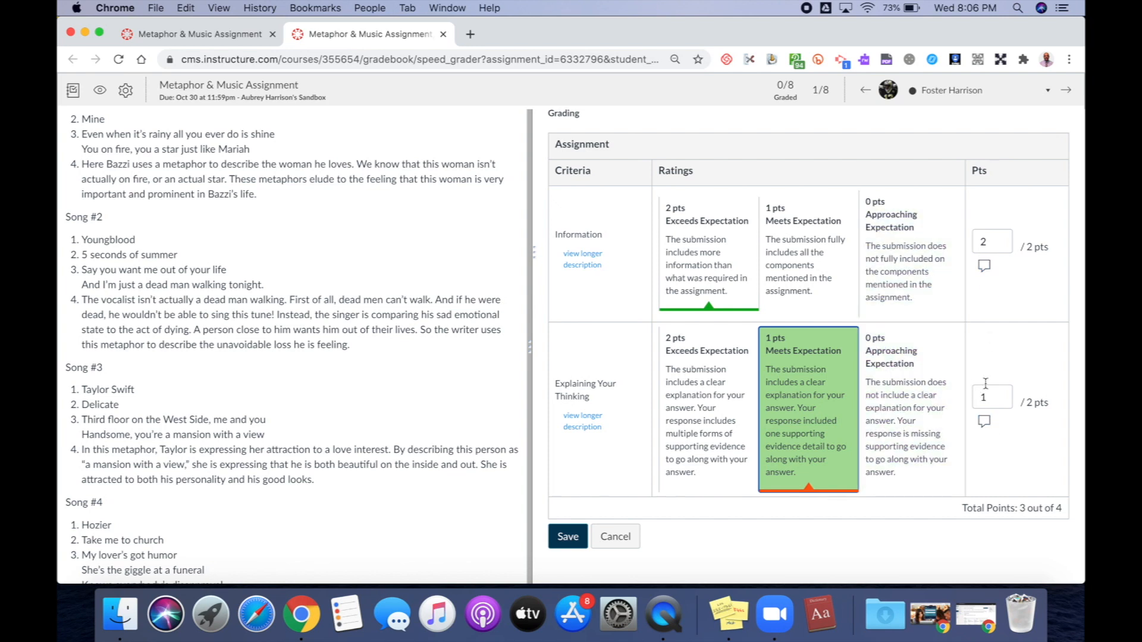
click(985, 270)
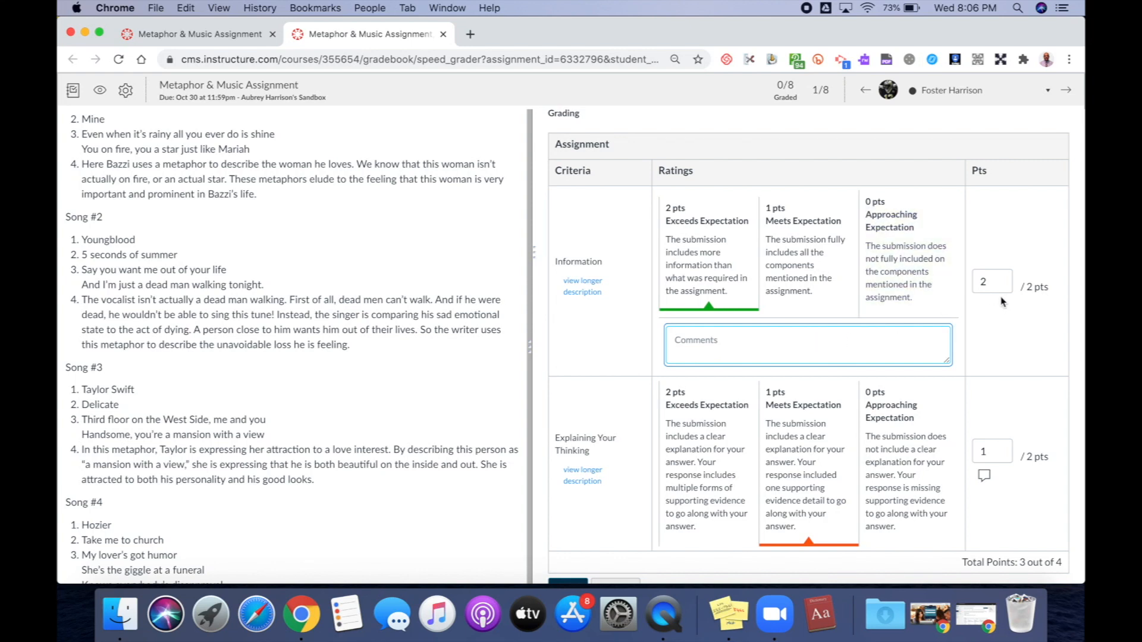
scroll(987, 327, down, 3)
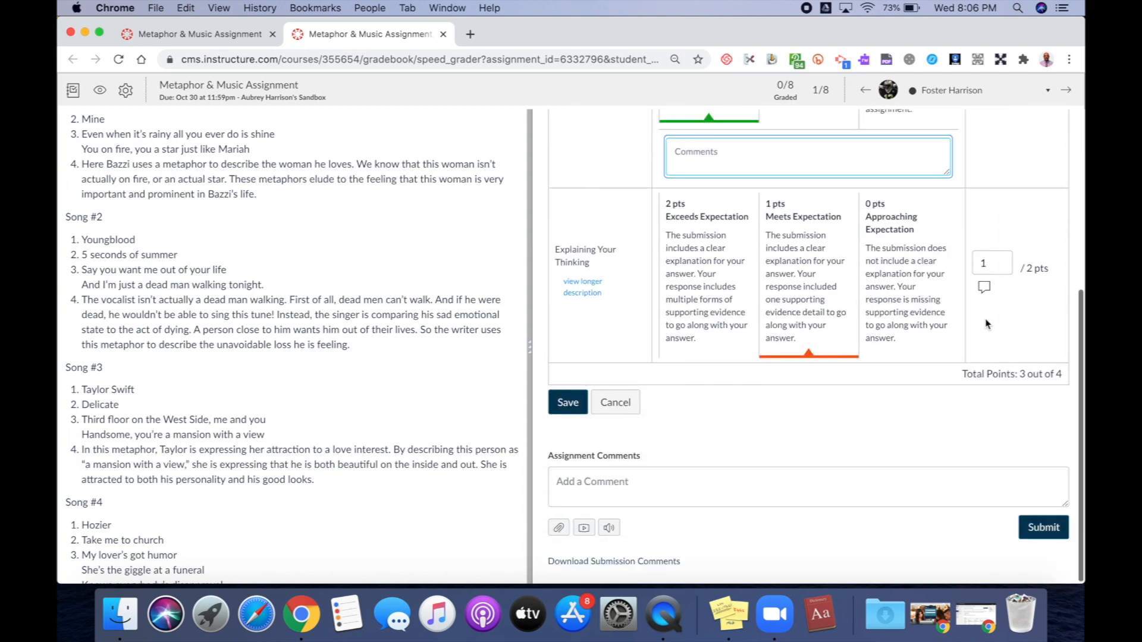
click(569, 404)
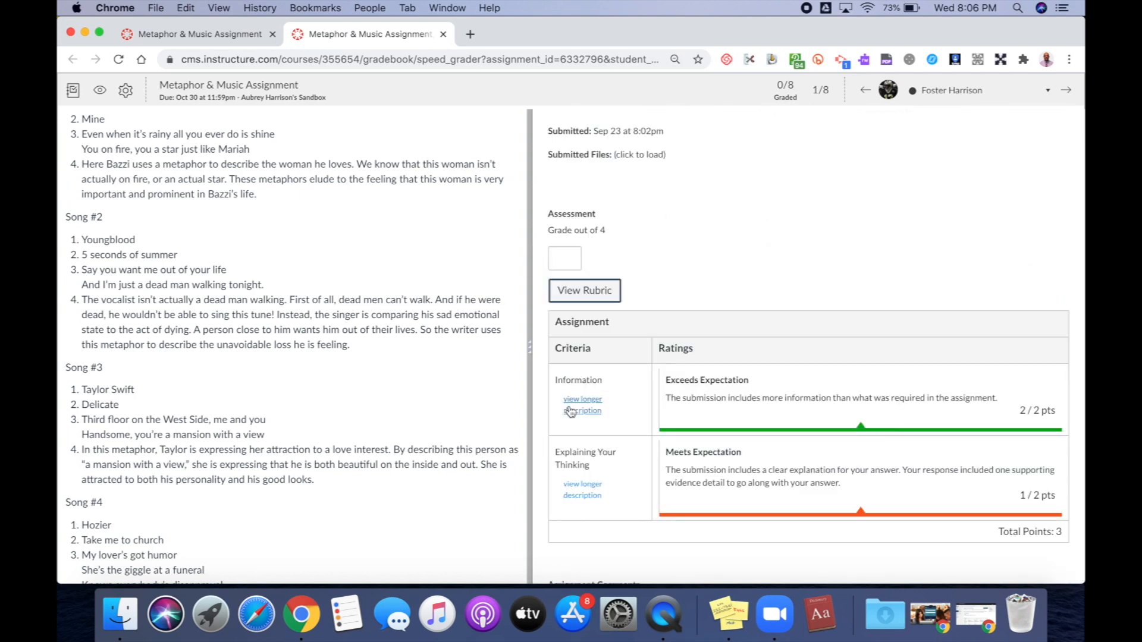
Enter a grade of 3 out of 4 for the submission and submit the assessment without a comment.
click(566, 260)
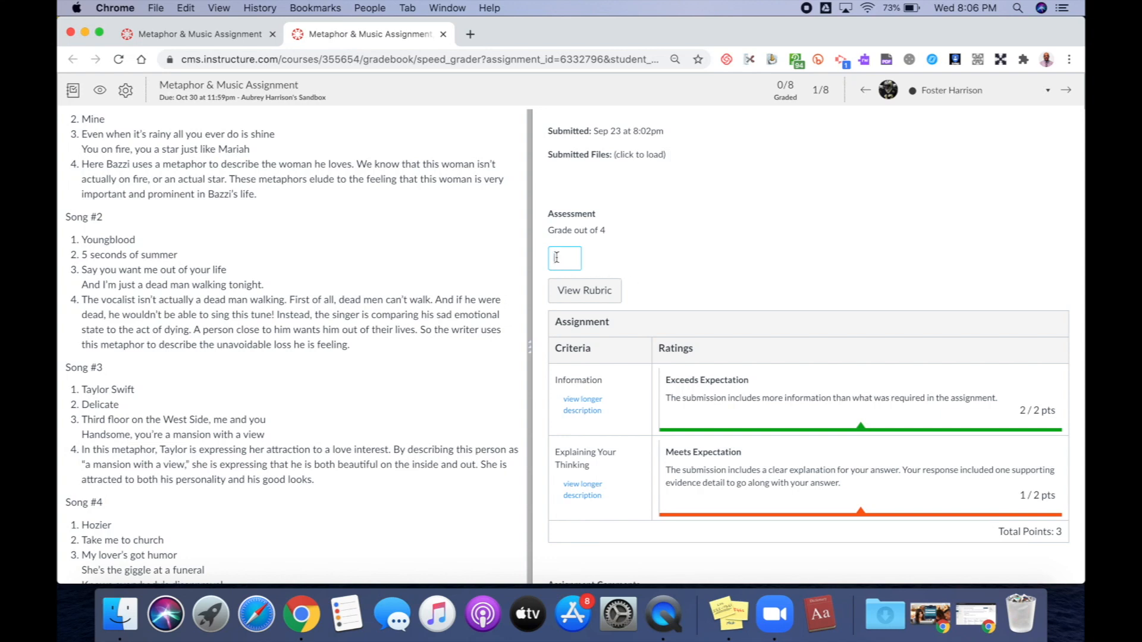
text(3)
click(701, 269)
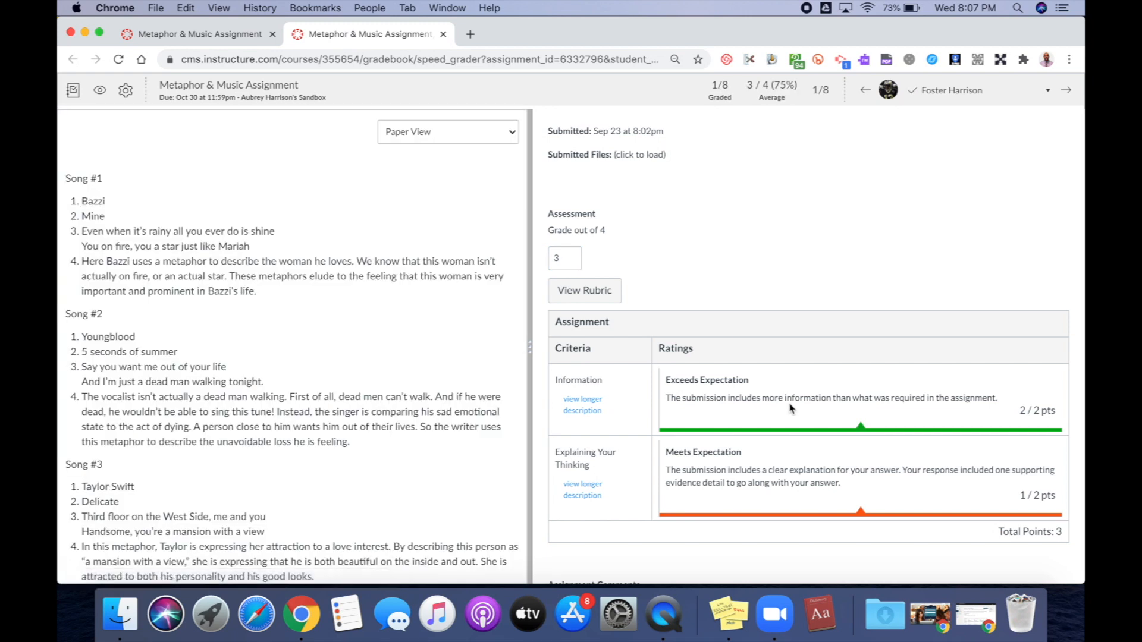
scroll(821, 428, down, 4)
click(1038, 535)
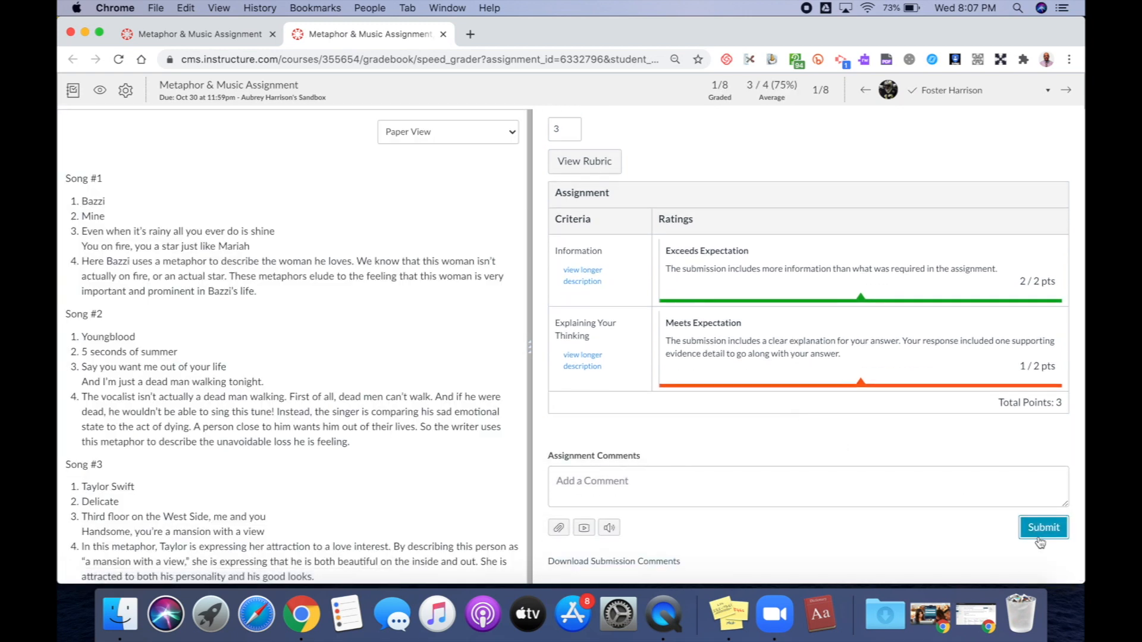